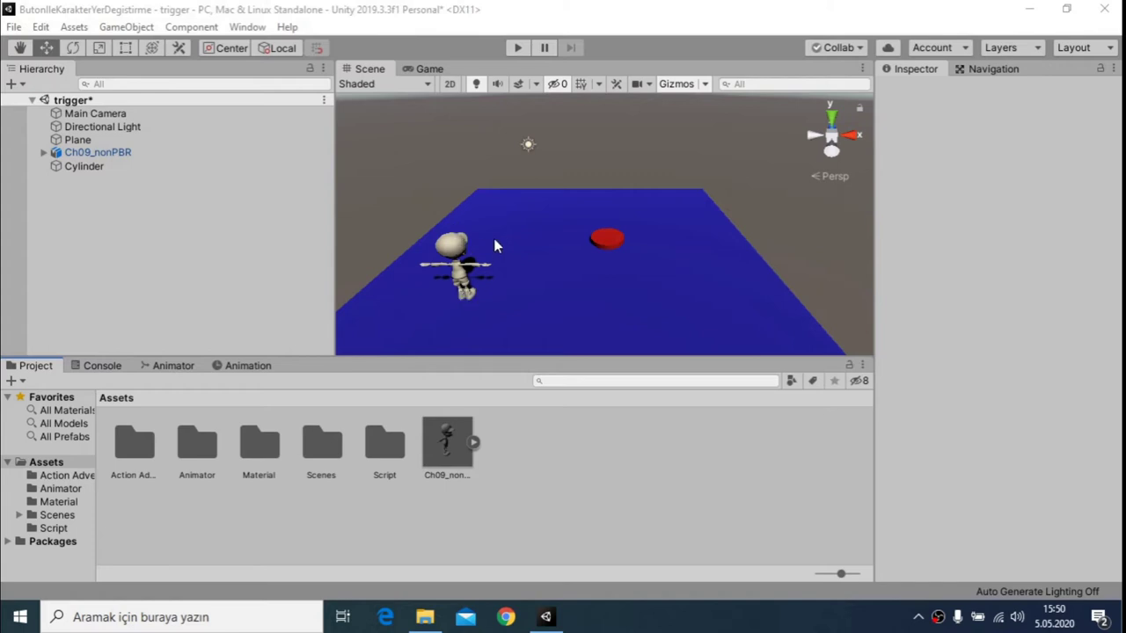
Test-run the scene, then select the Cylinder and bring up its Animation panel
{"action": "left_click", "coordinate": [517, 48]}
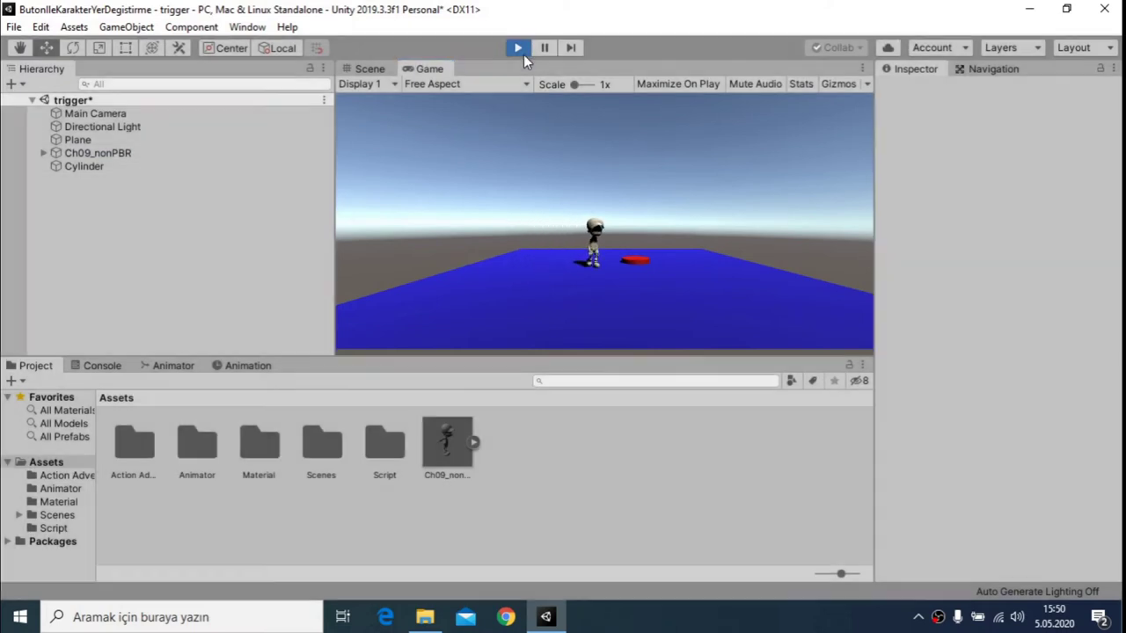
{"action": "left_click", "coordinate": [523, 55]}
{"action": "left_click", "coordinate": [83, 166]}
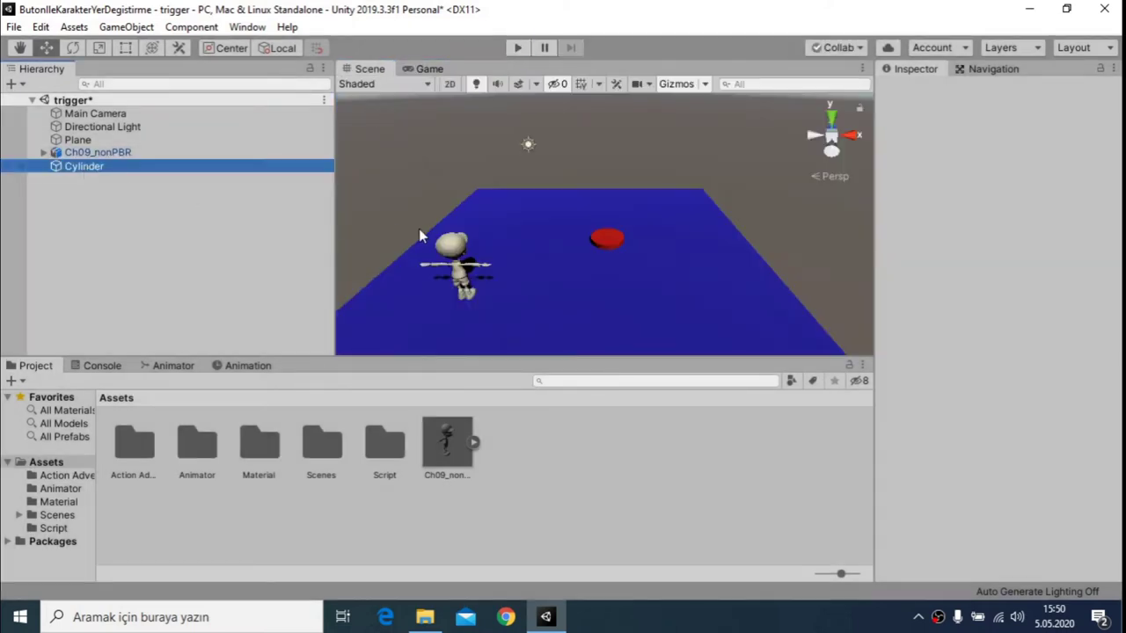
{"action": "left_click", "coordinate": [246, 366]}
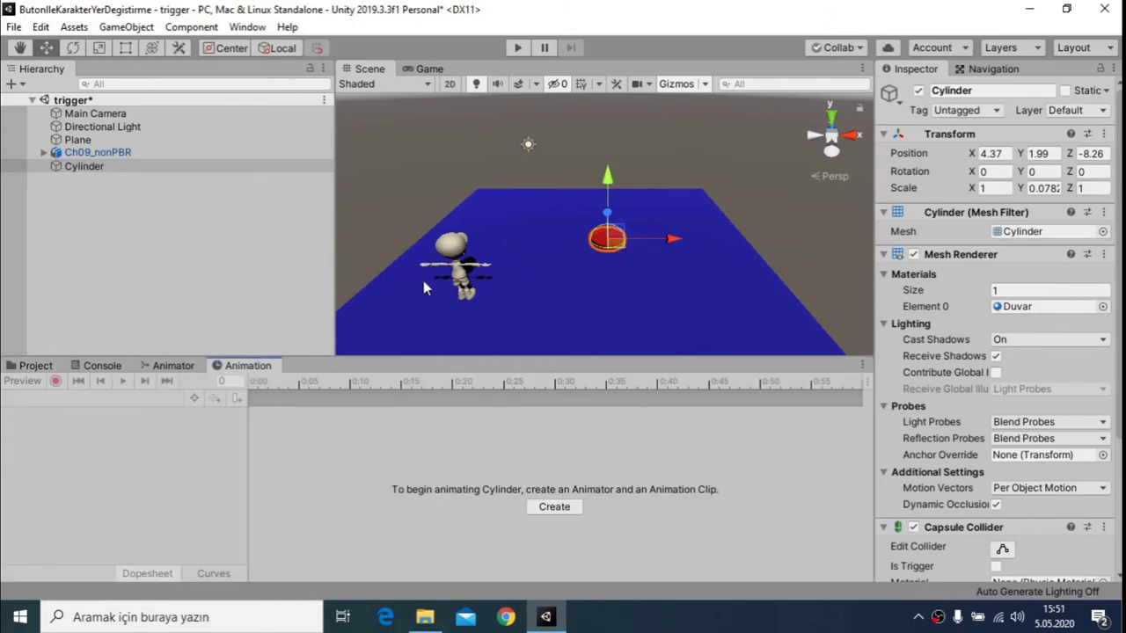
Create a new animation clip named trigger.anim in the Assets/Animator folder
{"action": "left_click", "coordinate": [564, 508]}
{"action": "double_click", "coordinate": [171, 346]}
{"action": "key", "text": "Left"}
{"action": "key", "text": "Home"}
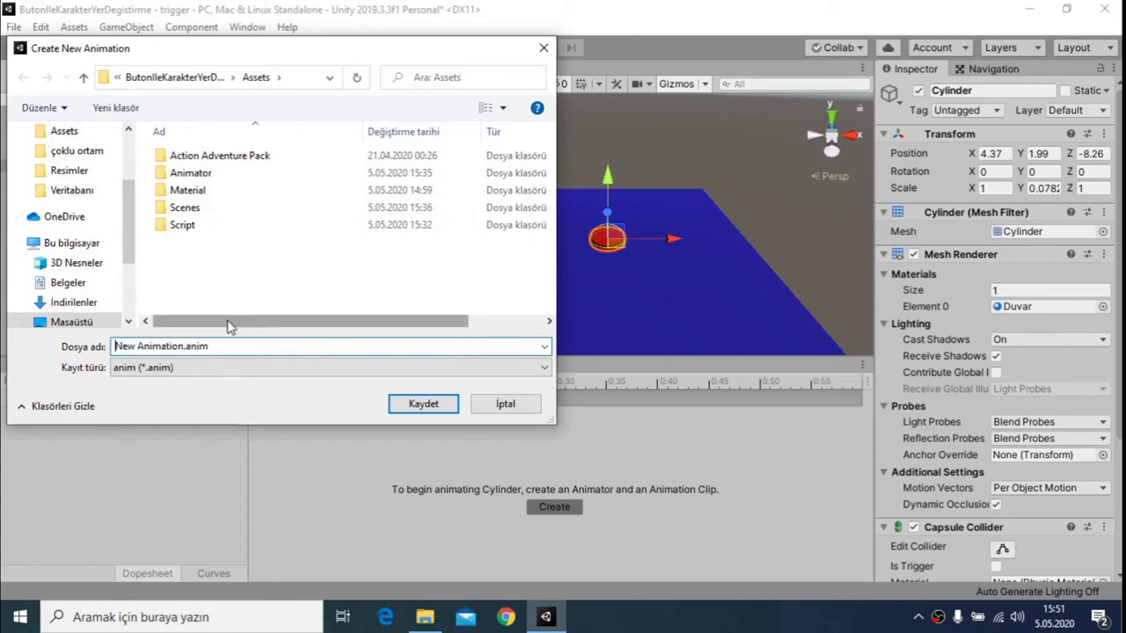
{"action": "key", "text": "shift+Right"}
{"action": "key", "text": "shift+Right"}
{"action": "key", "text": "shift+Right"}
{"action": "key", "text": "shift+Right"}
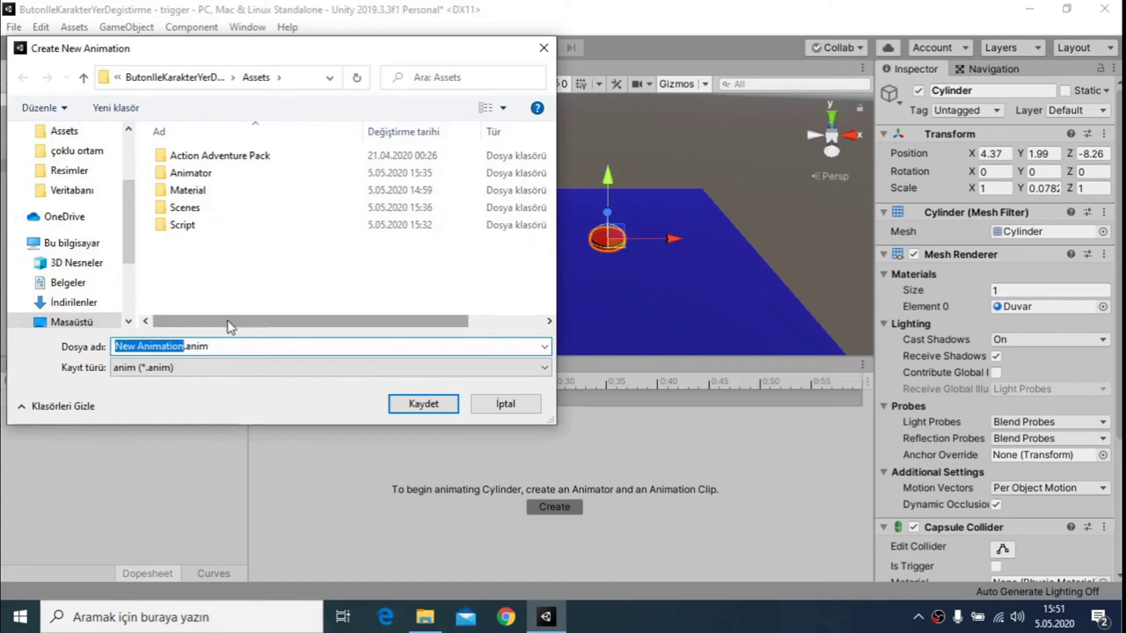
{"action": "type", "text": "trigger"}
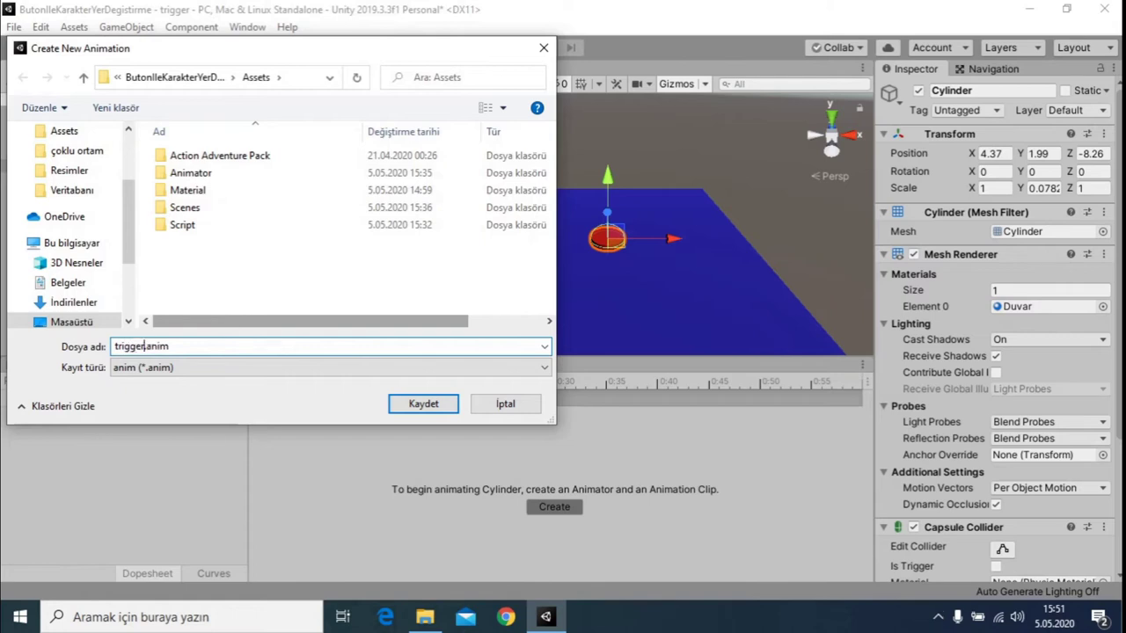
{"action": "left_click", "coordinate": [192, 173]}
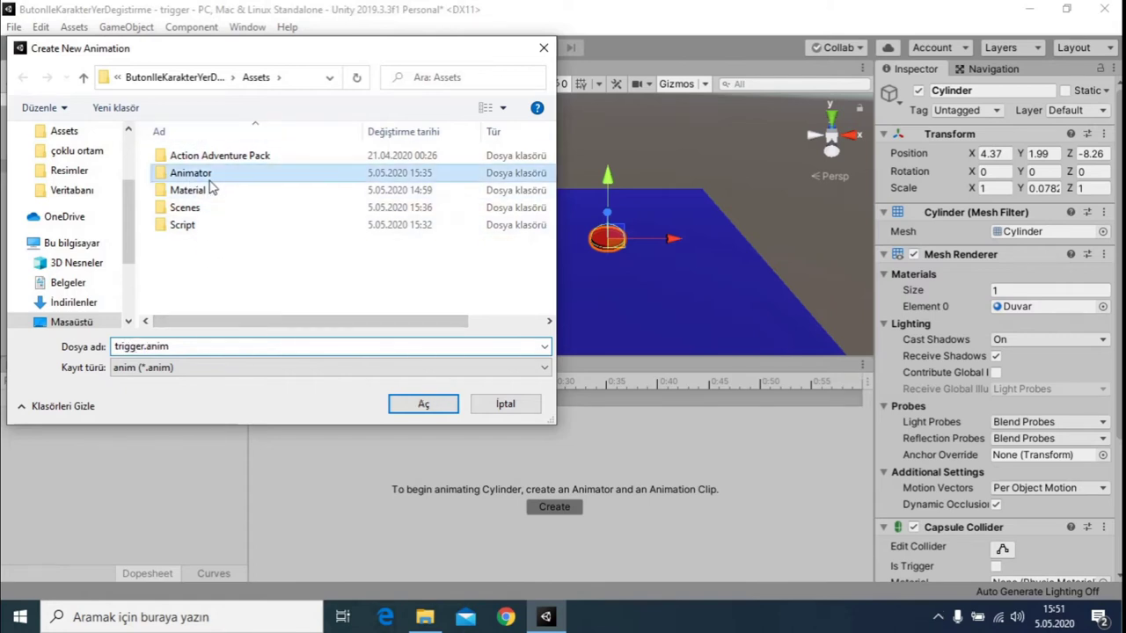
{"action": "left_click", "coordinate": [431, 410]}
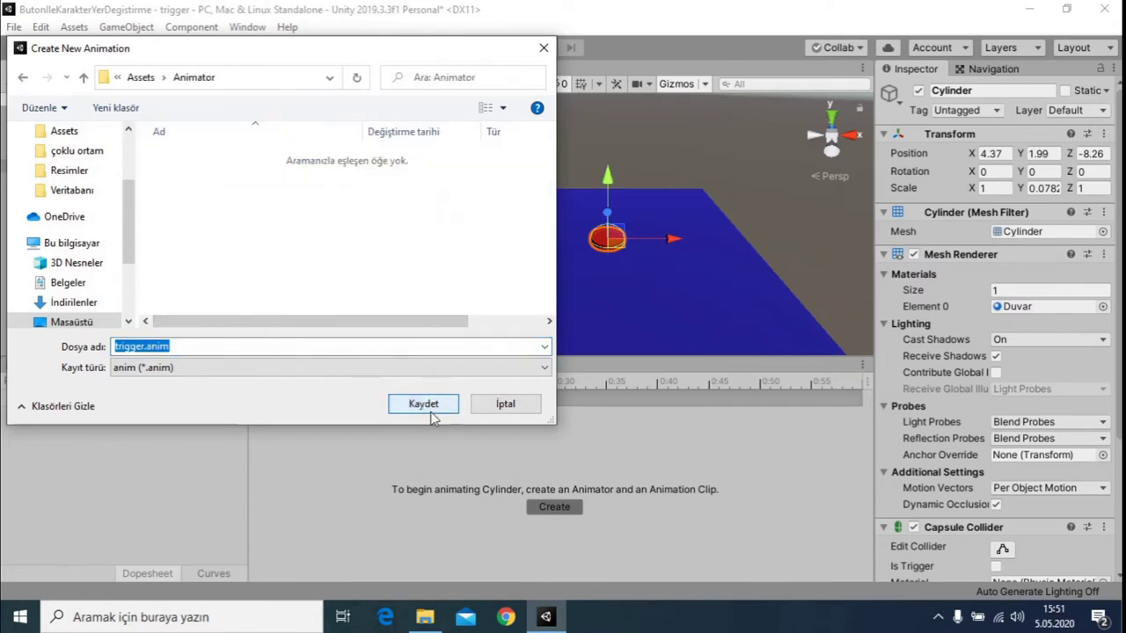
{"action": "left_click", "coordinate": [431, 415]}
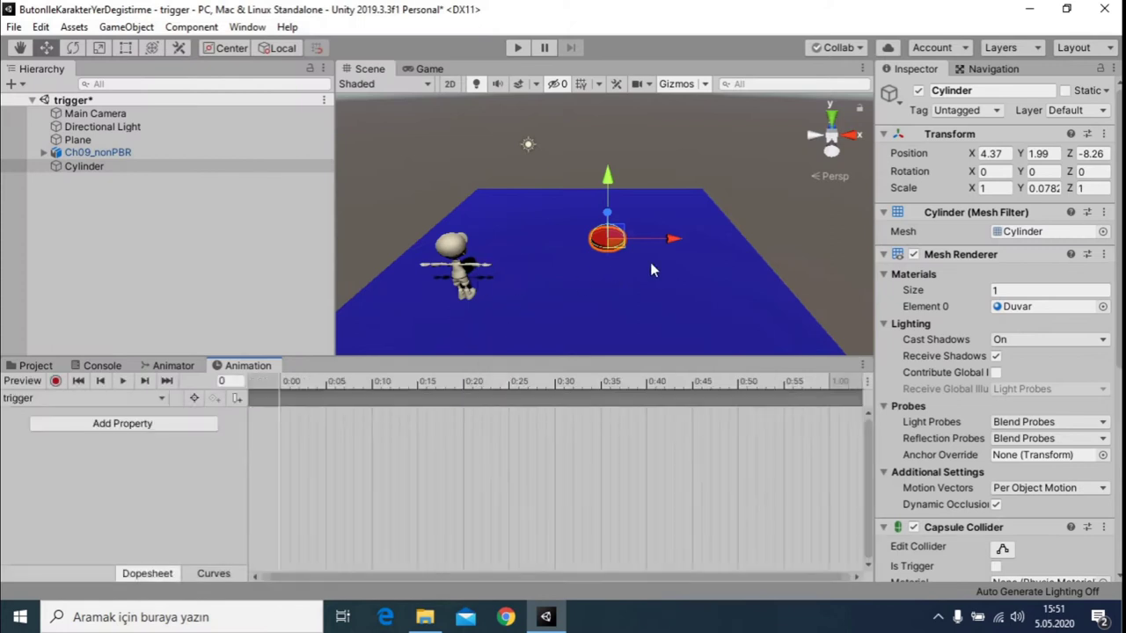
At frame 20, record the cylinder scaled up to about 1.58
{"action": "scroll", "coordinate": [651, 262], "scroll_direction": "up", "scroll_amount": 3}
{"action": "left_click_drag", "start_coordinate": [279, 384], "coordinate": [463, 395]}
{"action": "mouse_move", "coordinate": [694, 268]}
{"action": "left_mouse_down", "text": "alt"}
{"action": "mouse_move", "coordinate": [756, 249]}
{"action": "mouse_move", "coordinate": [741, 220]}
{"action": "left_mouse_up", "text": "alt"}
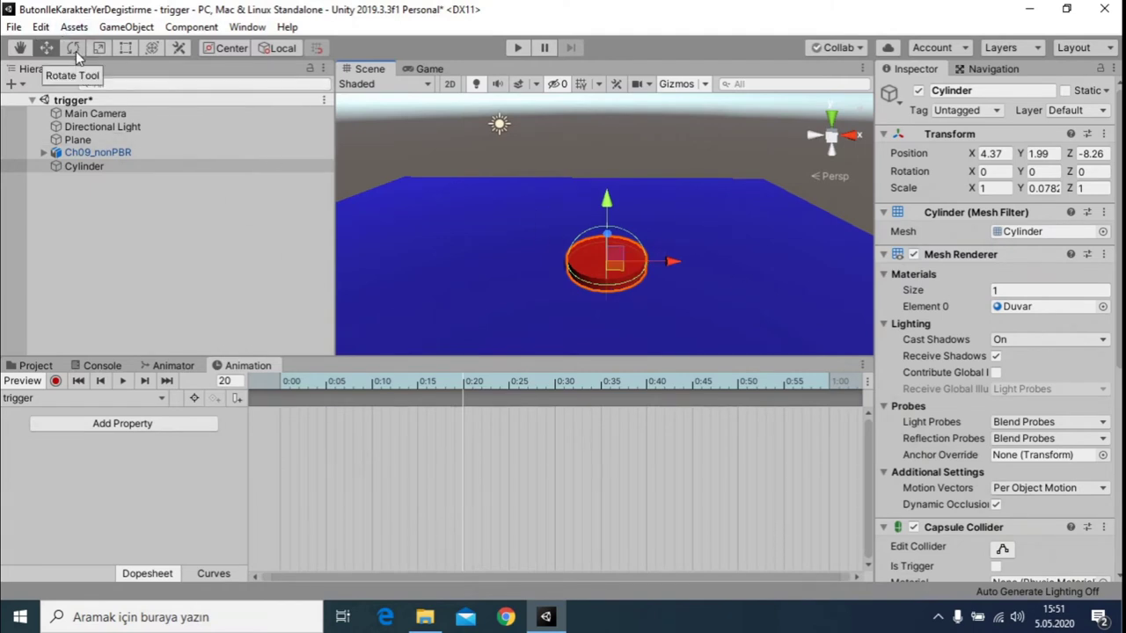
{"action": "left_click", "coordinate": [99, 50]}
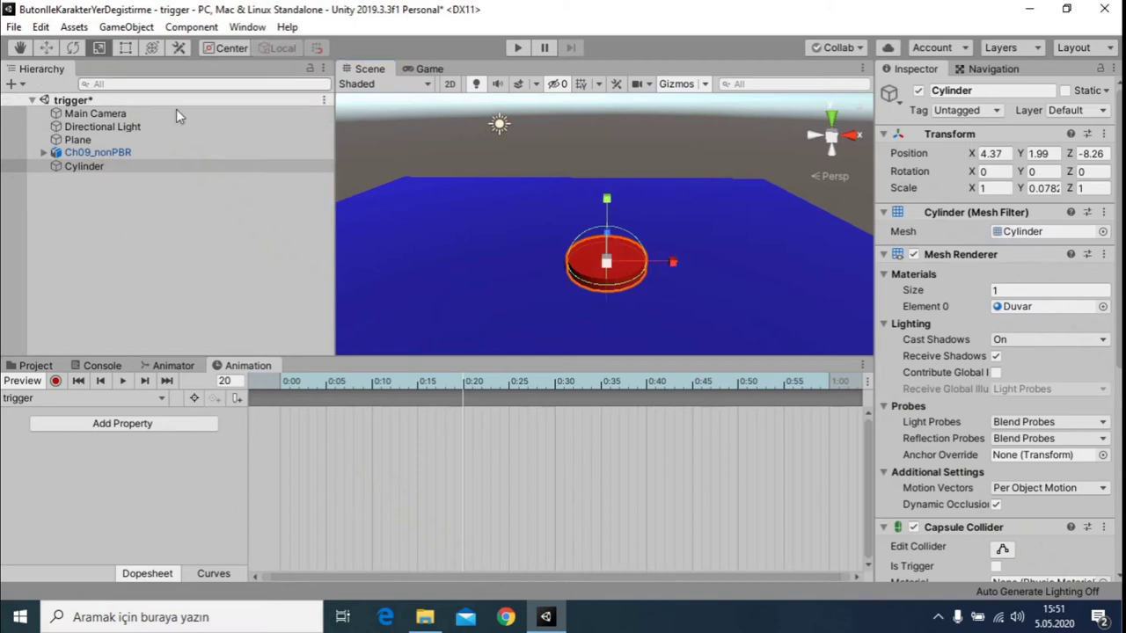
{"action": "scroll", "coordinate": [569, 267], "scroll_direction": "down", "scroll_amount": 1}
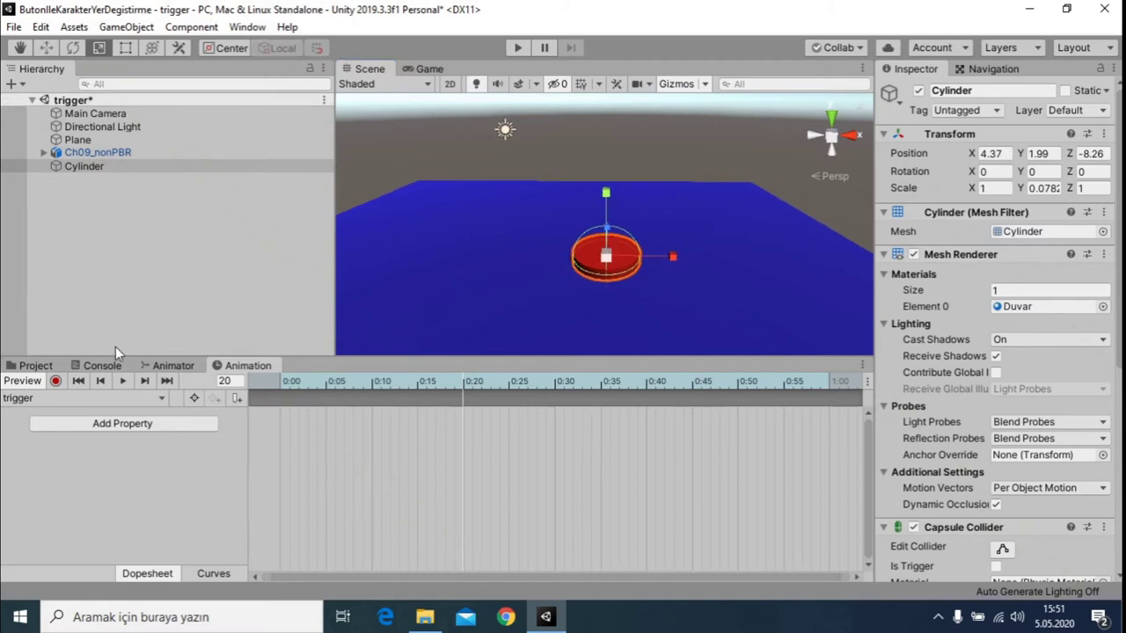
{"action": "left_click", "coordinate": [55, 381]}
{"action": "left_click_drag", "start_coordinate": [607, 260], "coordinate": [596, 213]}
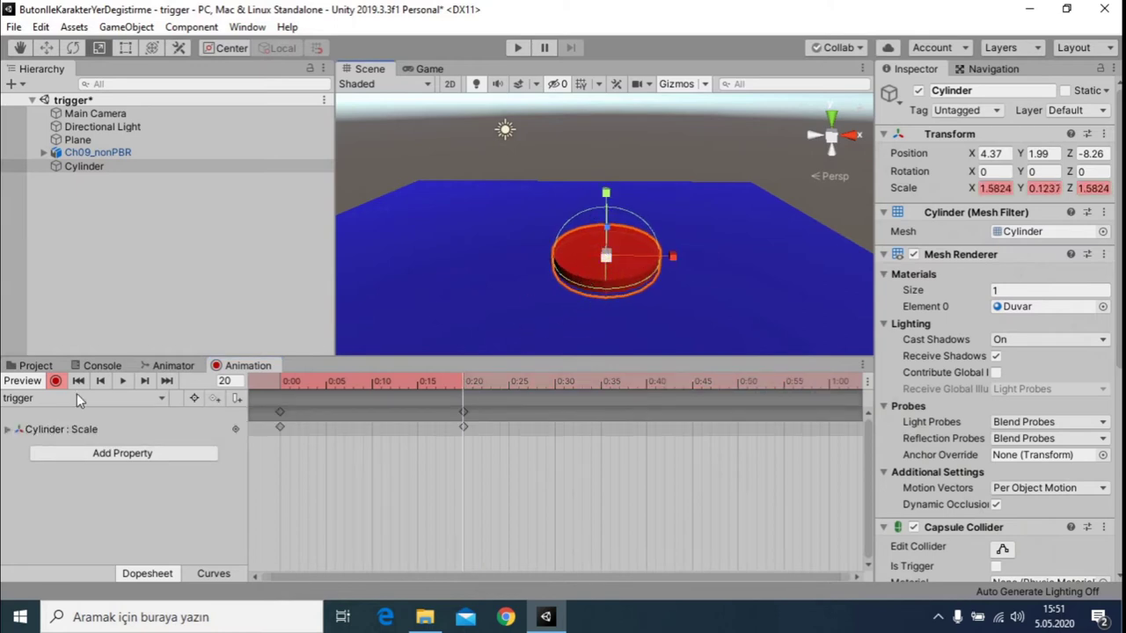
{"action": "left_click", "coordinate": [55, 382]}
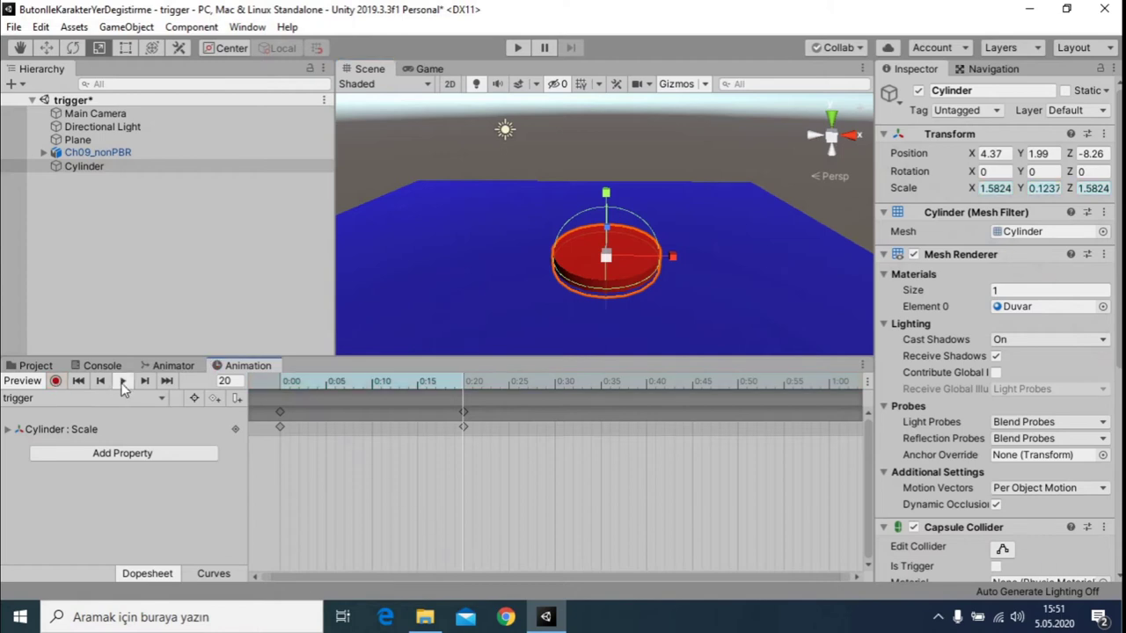
{"action": "left_click", "coordinate": [122, 380]}
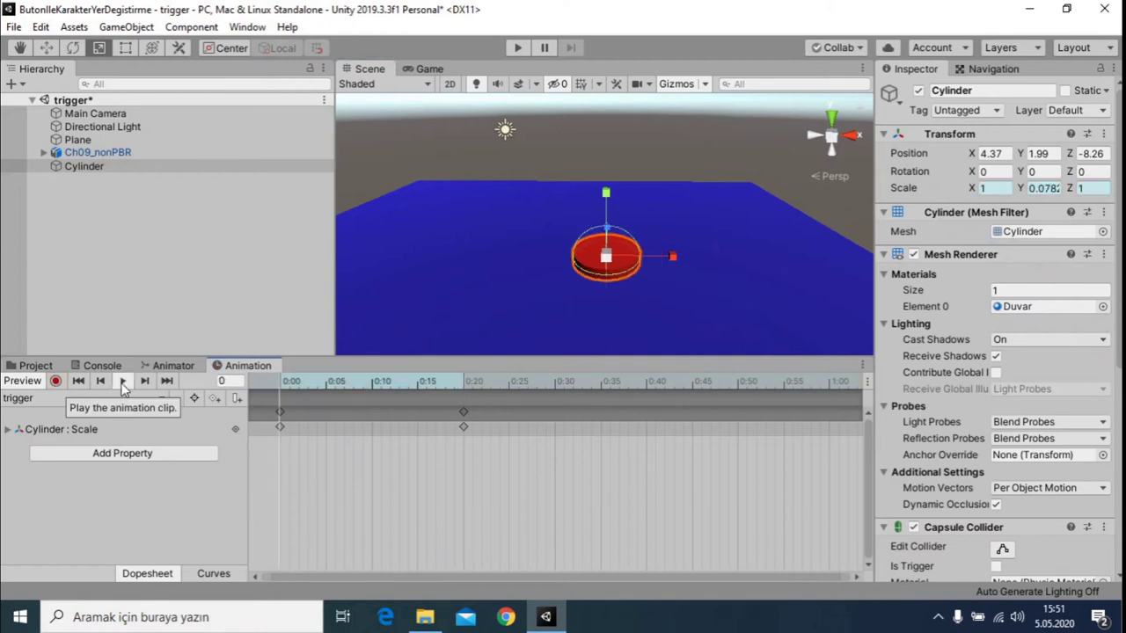
Key the cylinder's original scale at frame 40 by pasting the starting keyframe
{"action": "left_click", "coordinate": [279, 411]}
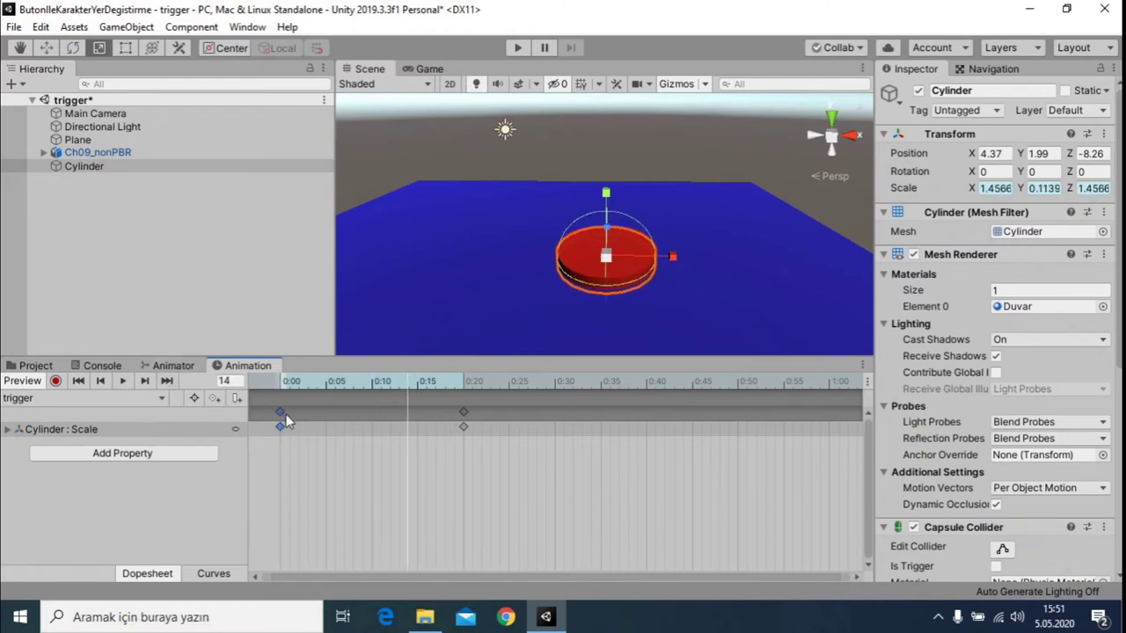
{"action": "left_click_drag", "start_coordinate": [408, 380], "coordinate": [645, 399]}
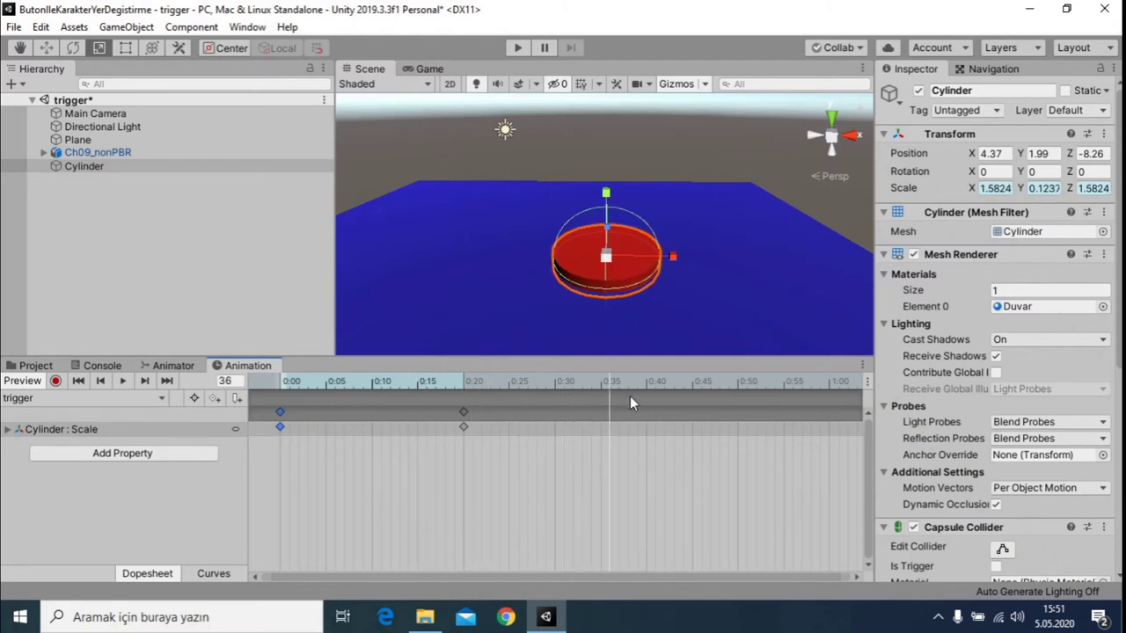
{"action": "key", "text": "ctrl+v"}
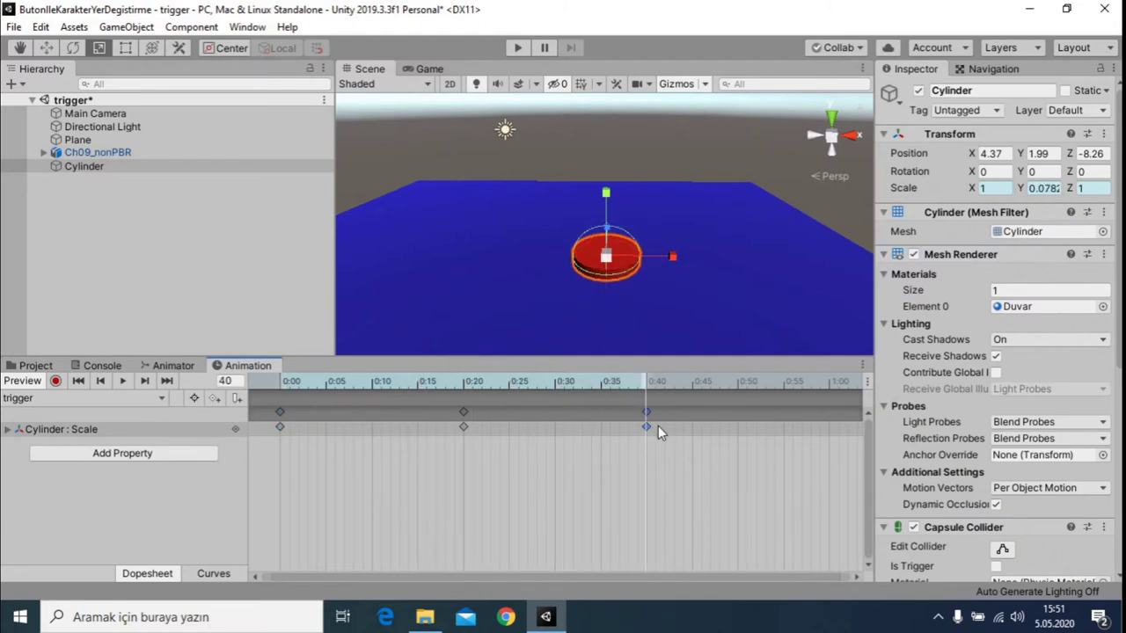
Preview the pulsing clip in the Scene and Game views, then reselect the Cylinder
{"action": "left_click", "coordinate": [121, 381]}
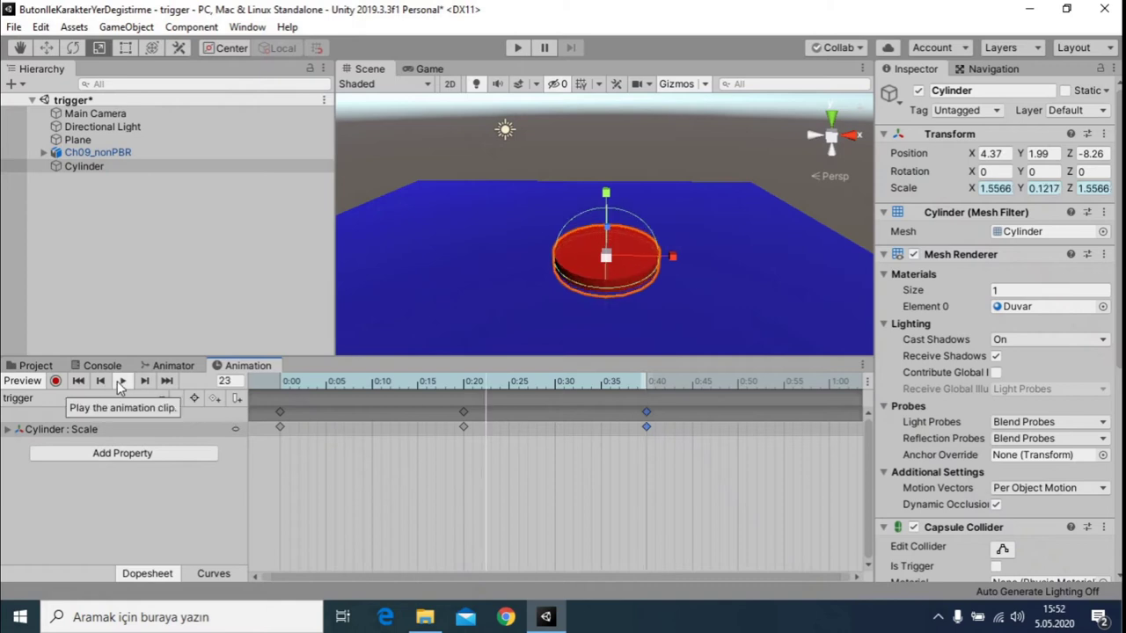
{"action": "left_click", "coordinate": [427, 71]}
{"action": "left_click", "coordinate": [368, 69]}
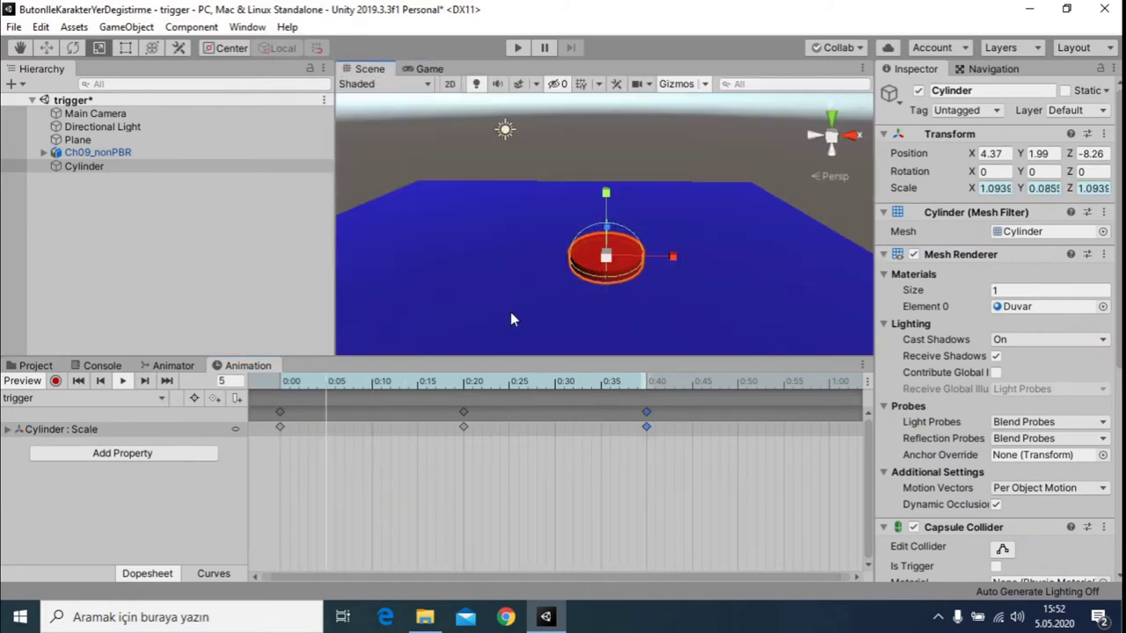
{"action": "left_click", "coordinate": [122, 381]}
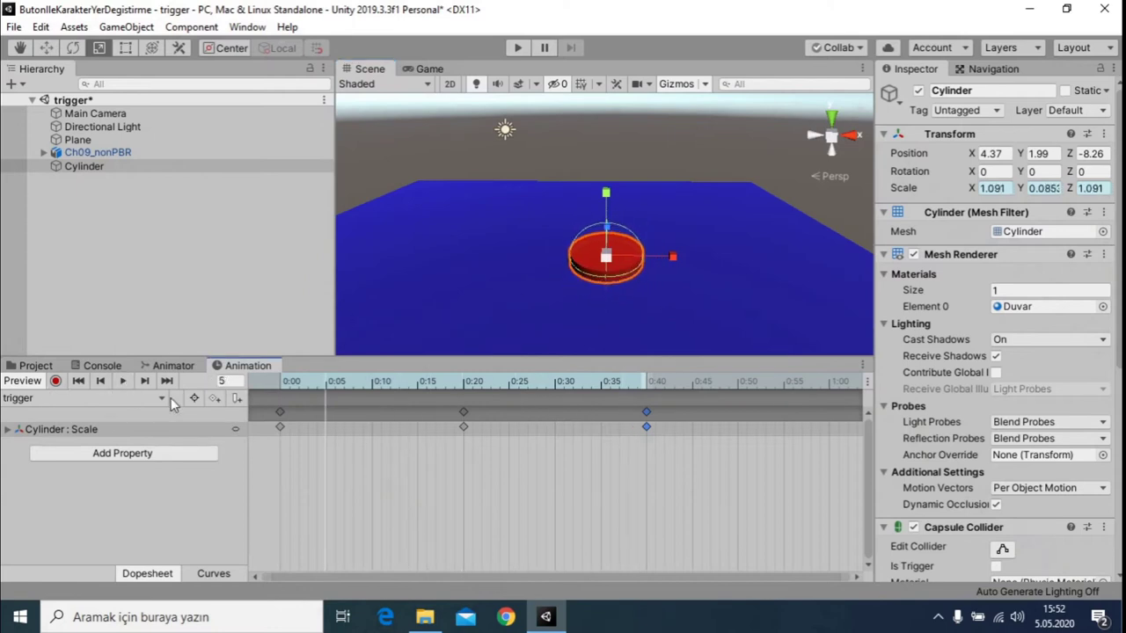
{"action": "left_click", "coordinate": [128, 167]}
{"action": "scroll", "coordinate": [528, 276], "scroll_direction": "down", "scroll_amount": 5}
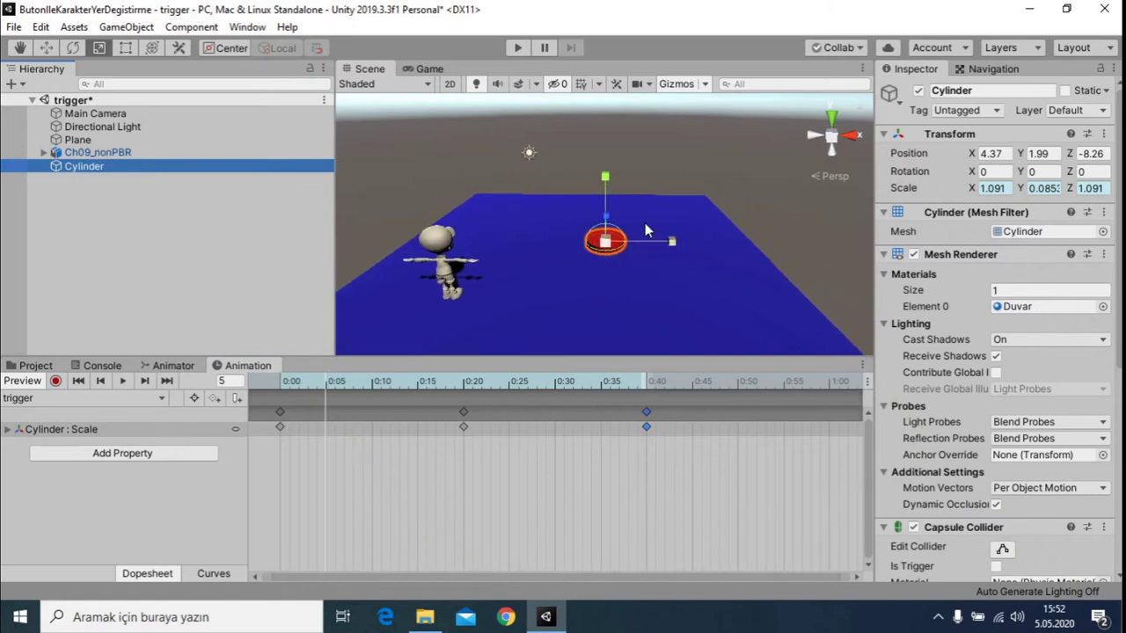
Add a new script component named ontriggerenter to the Cylinder and open it in Visual Studio
{"action": "scroll", "coordinate": [975, 352], "scroll_direction": "down", "scroll_amount": 5}
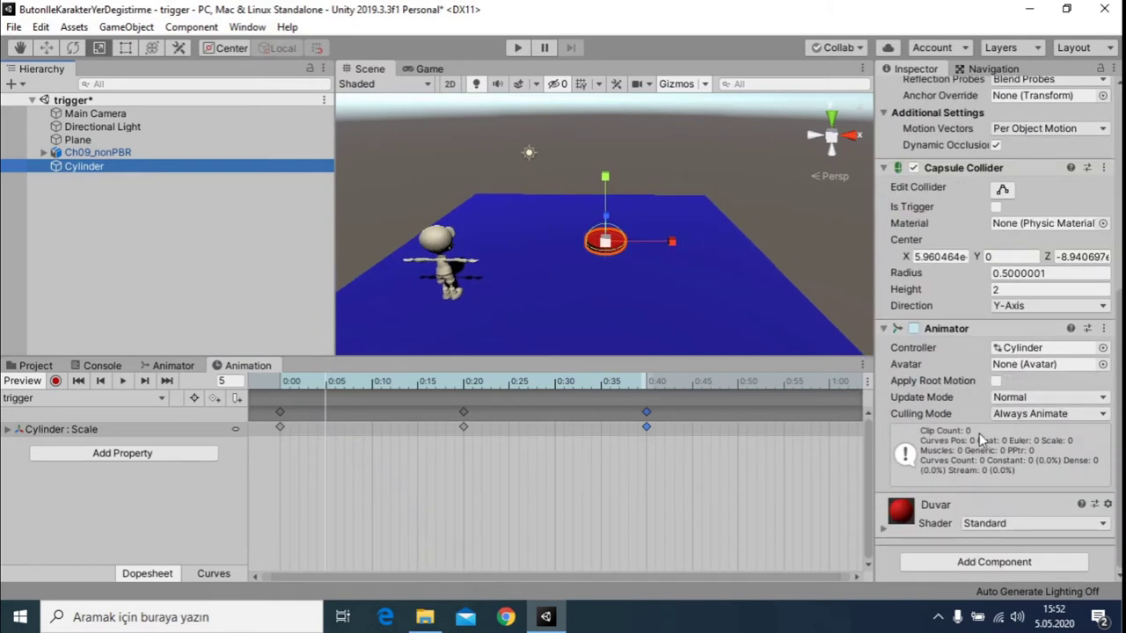
{"action": "left_click", "coordinate": [1010, 567]}
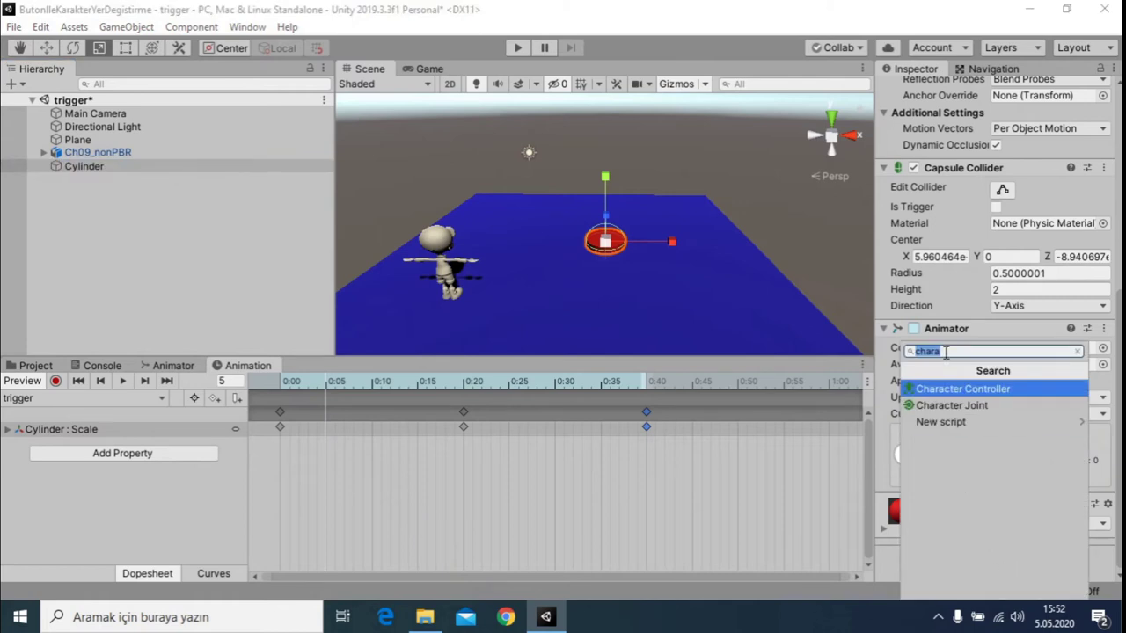
{"action": "type", "text": "ontriggerenter"}
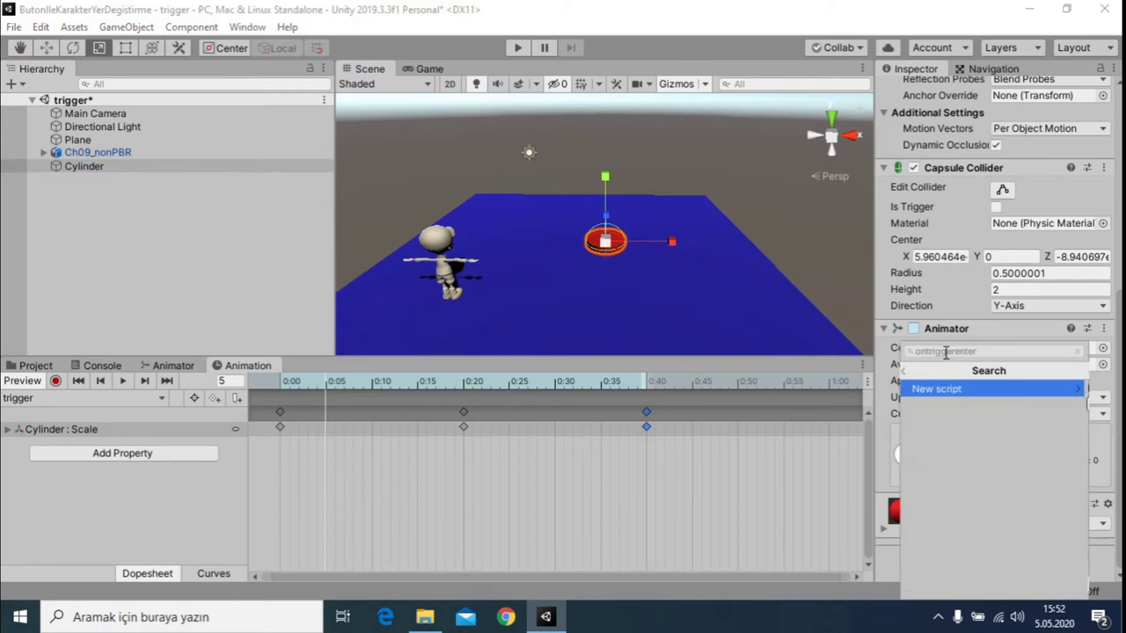
{"action": "key", "text": "Return"}
{"action": "left_click", "coordinate": [943, 351]}
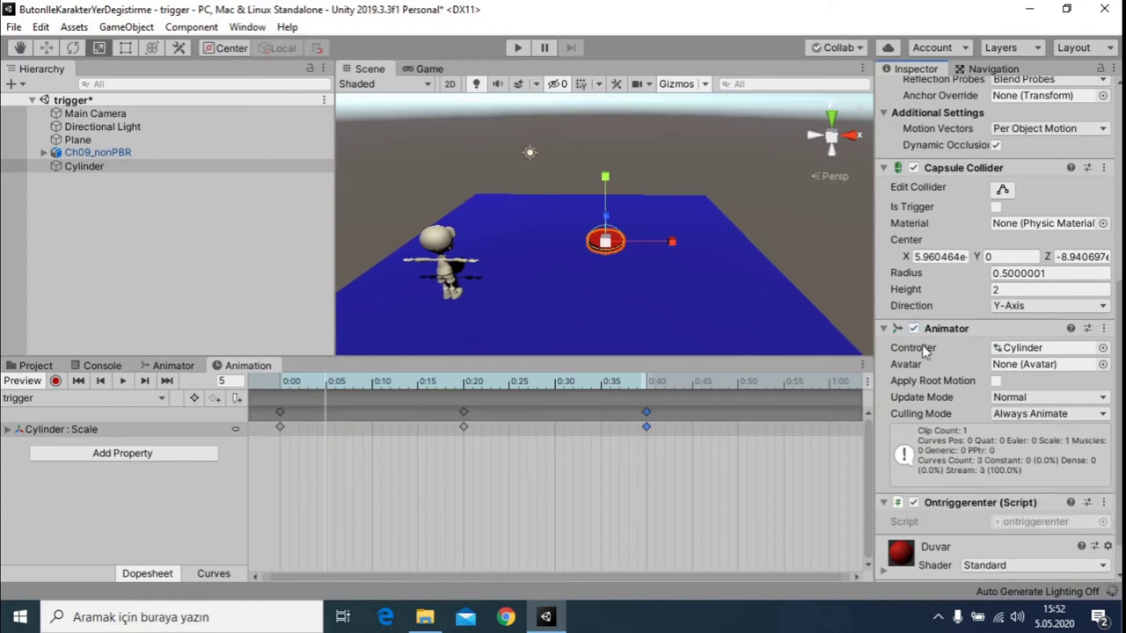
{"action": "scroll", "coordinate": [1023, 433], "scroll_direction": "up", "scroll_amount": 3}
{"action": "scroll", "coordinate": [1023, 434], "scroll_direction": "up", "scroll_amount": 3}
{"action": "scroll", "coordinate": [1023, 434], "scroll_direction": "down", "scroll_amount": 5}
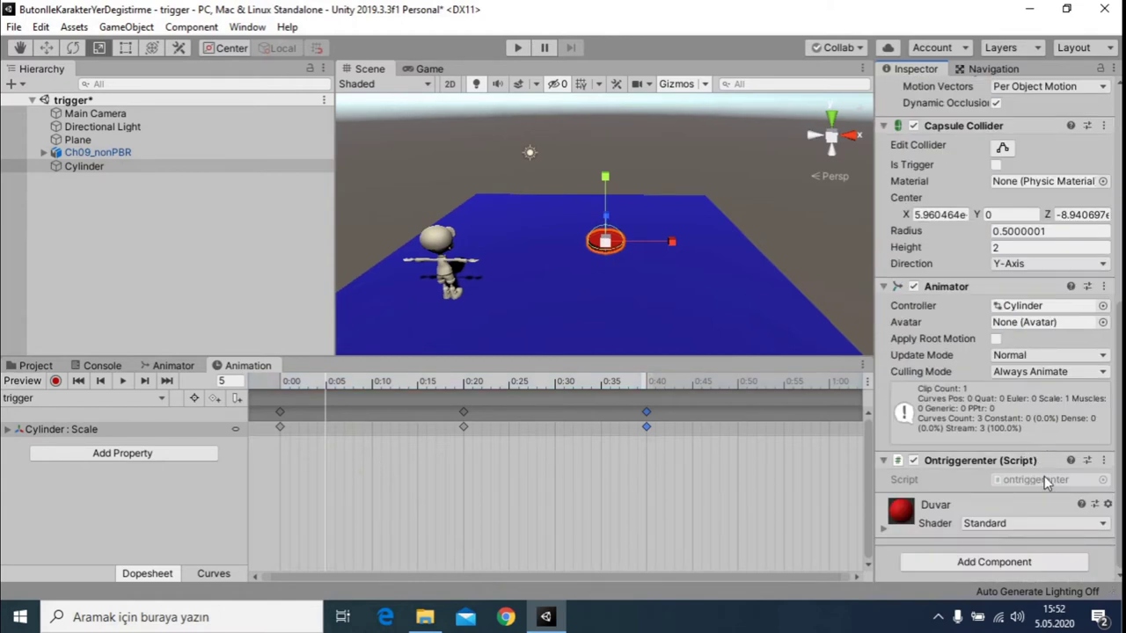
{"action": "double_click", "coordinate": [1047, 482]}
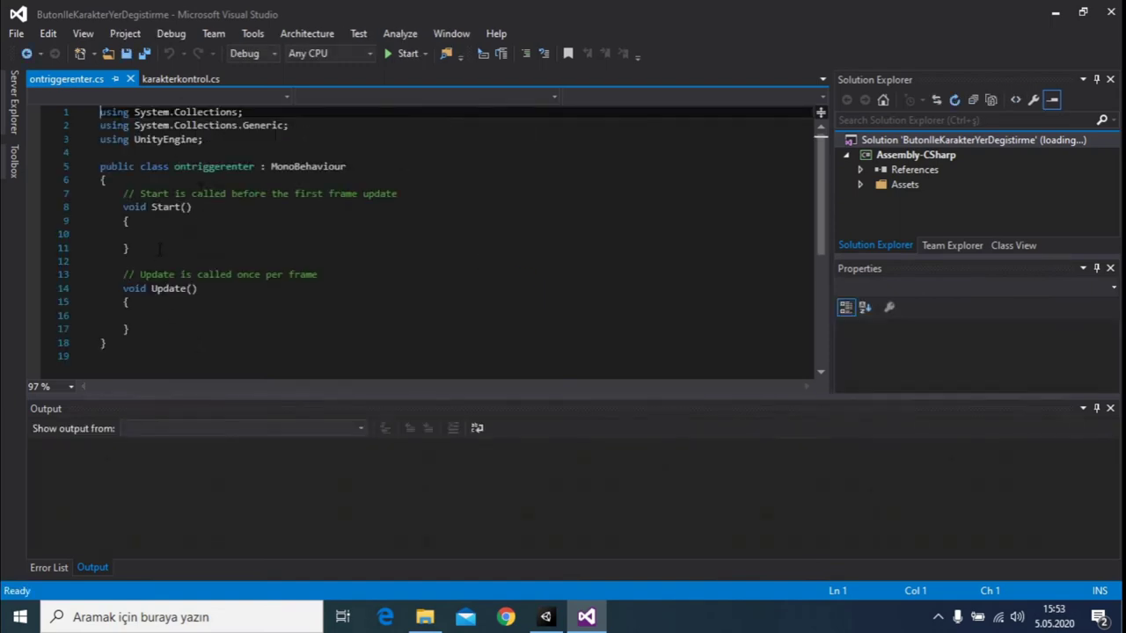
Add a private void OnTriggerEnter(Collider other) method with an open body after Update
{"action": "scroll", "coordinate": [159, 292], "scroll_direction": "down", "scroll_amount": 1}
{"action": "left_click", "coordinate": [158, 292]}
{"action": "left_click", "coordinate": [176, 319]}
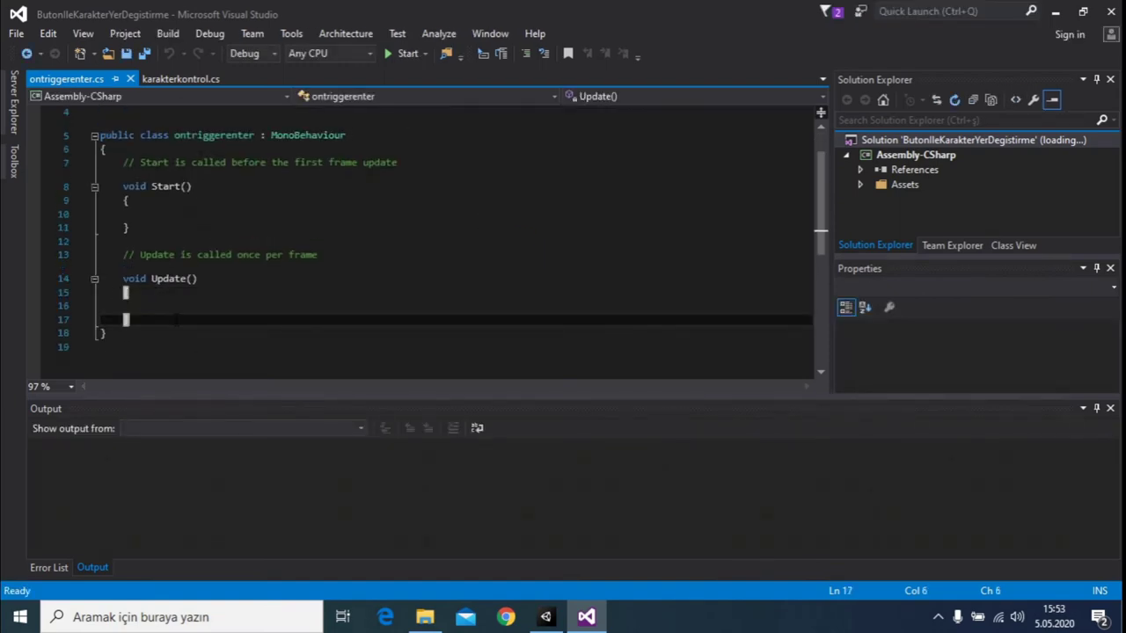
{"action": "key", "text": "Return"}
{"action": "type", "text": "void"}
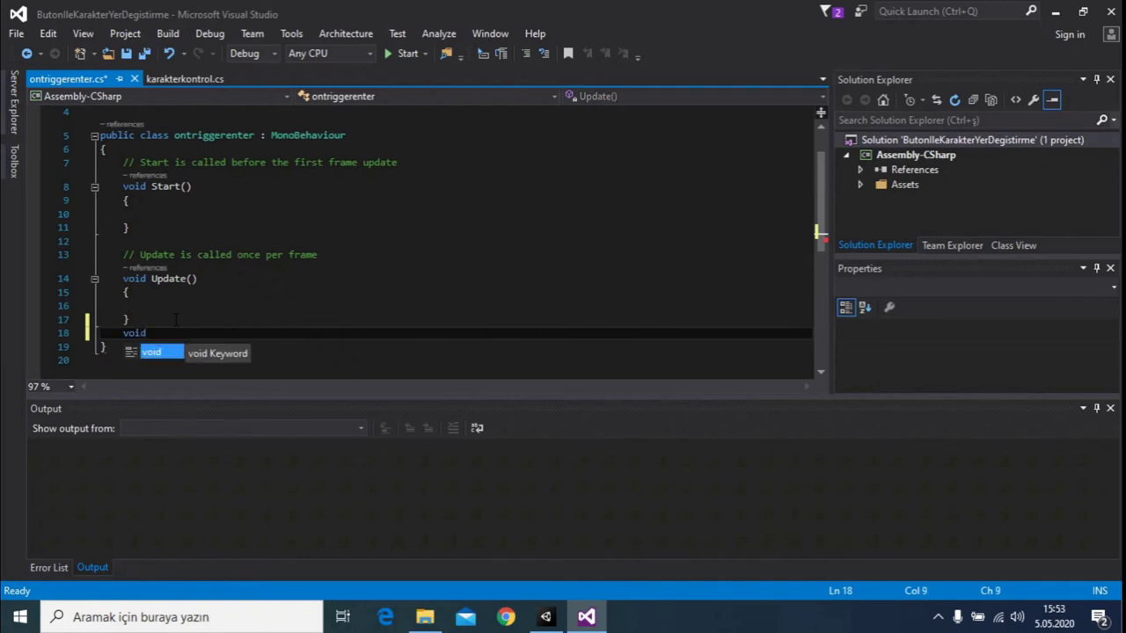
{"action": "type", "text": "private"}
{"action": "key", "text": "Right"}
{"action": "key", "text": "Right"}
{"action": "key", "text": "Right"}
{"action": "key", "text": "Right"}
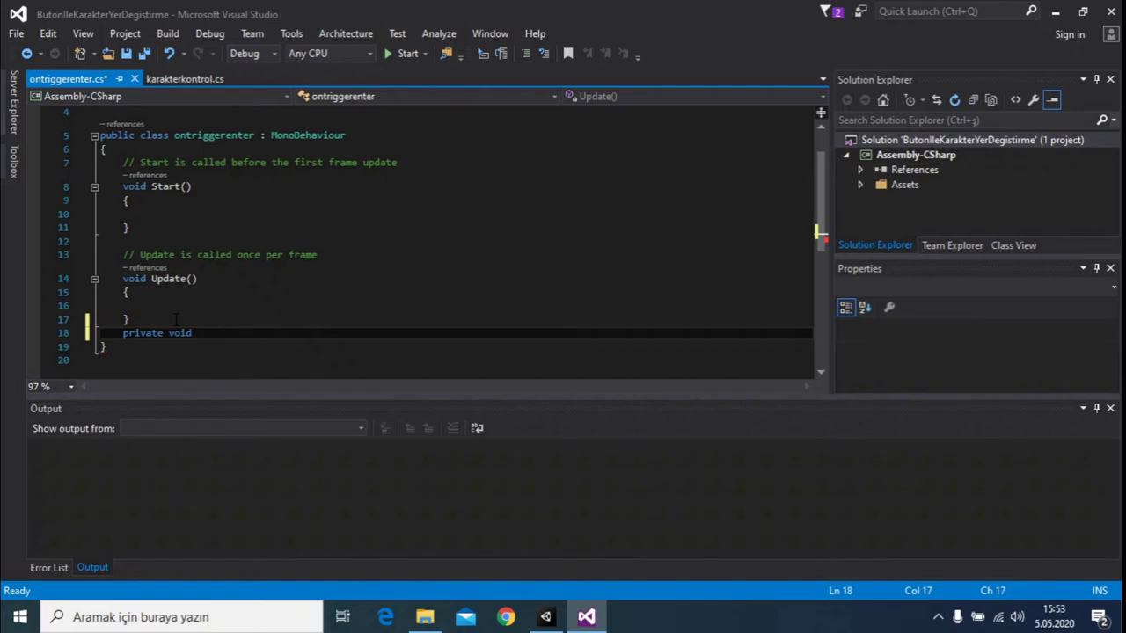
{"action": "type", "text": "OnT"}
{"action": "type", "text": "iggerEnter()"}
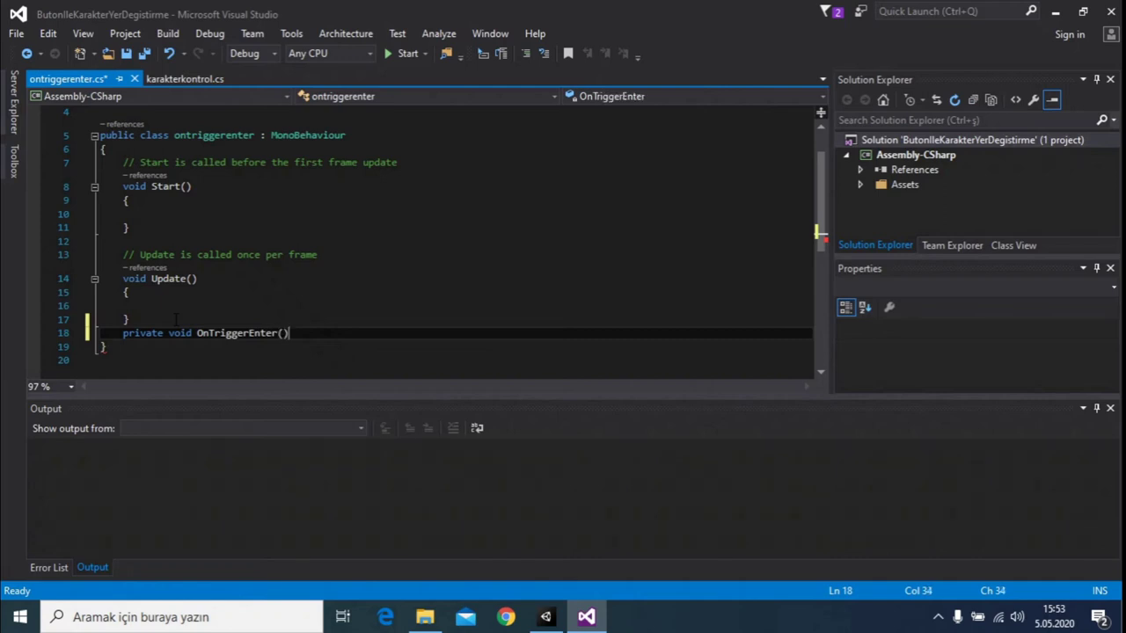
{"action": "type", "text": ") {"}
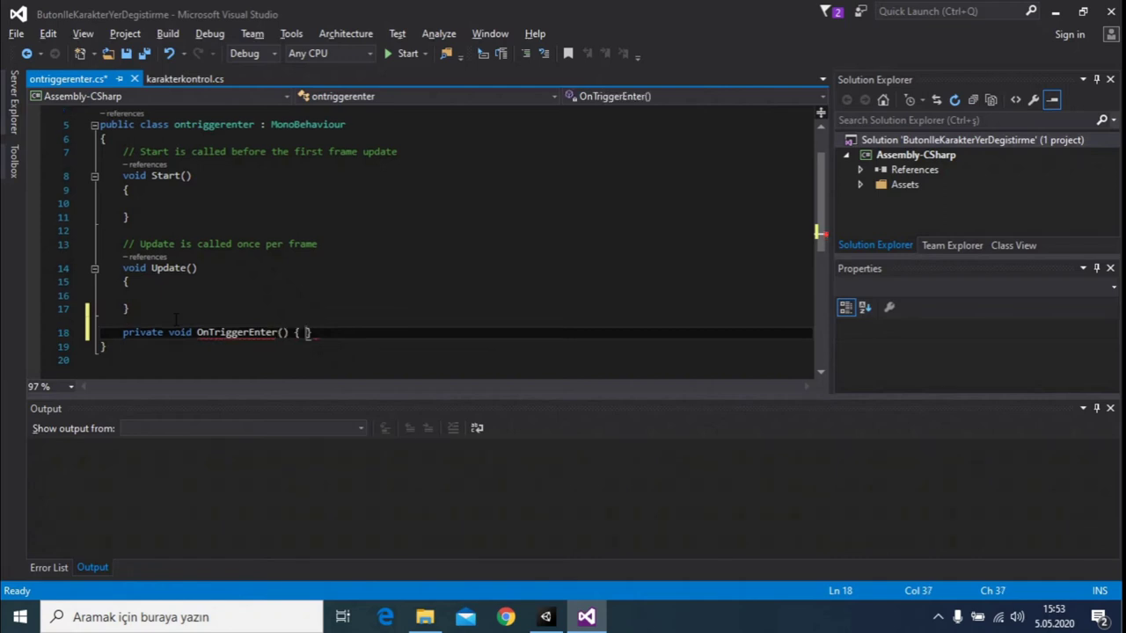
{"action": "key", "text": "Left"}
{"action": "key", "text": "Left"}
{"action": "key", "text": "Left"}
{"action": "key", "text": "Left"}
{"action": "key", "text": "Left"}
{"action": "type", "text": "Colli"}
{"action": "key", "text": "Tab"}
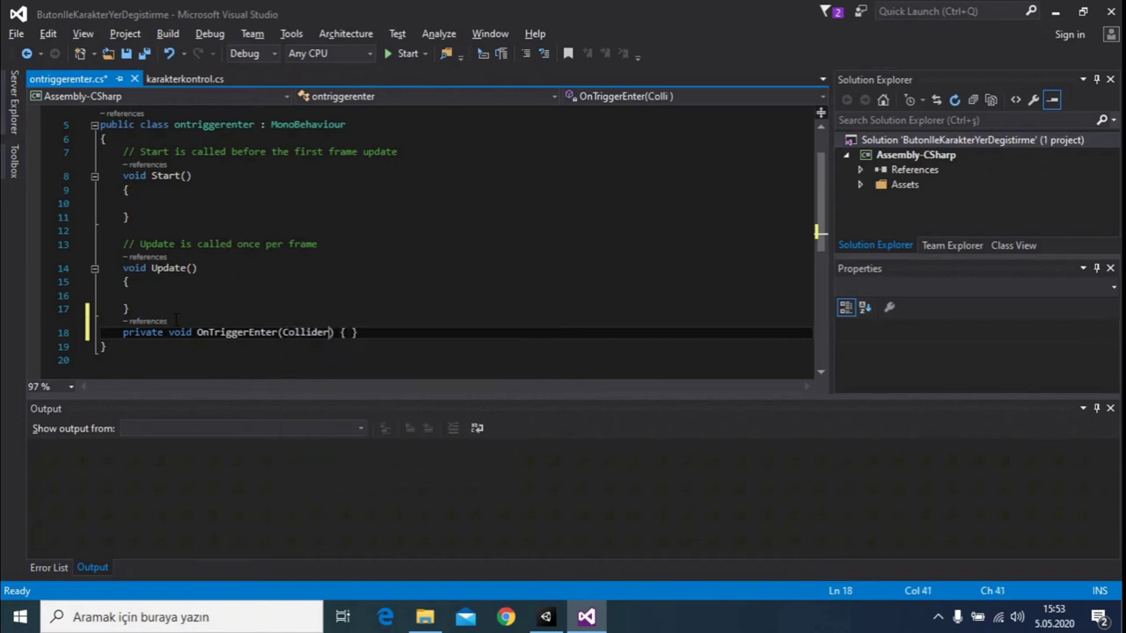
{"action": "type", "text": "other"}
{"action": "key", "text": "Right"}
{"action": "key", "text": "Right"}
{"action": "key", "text": "Return"}
{"action": "key", "text": "Return"}
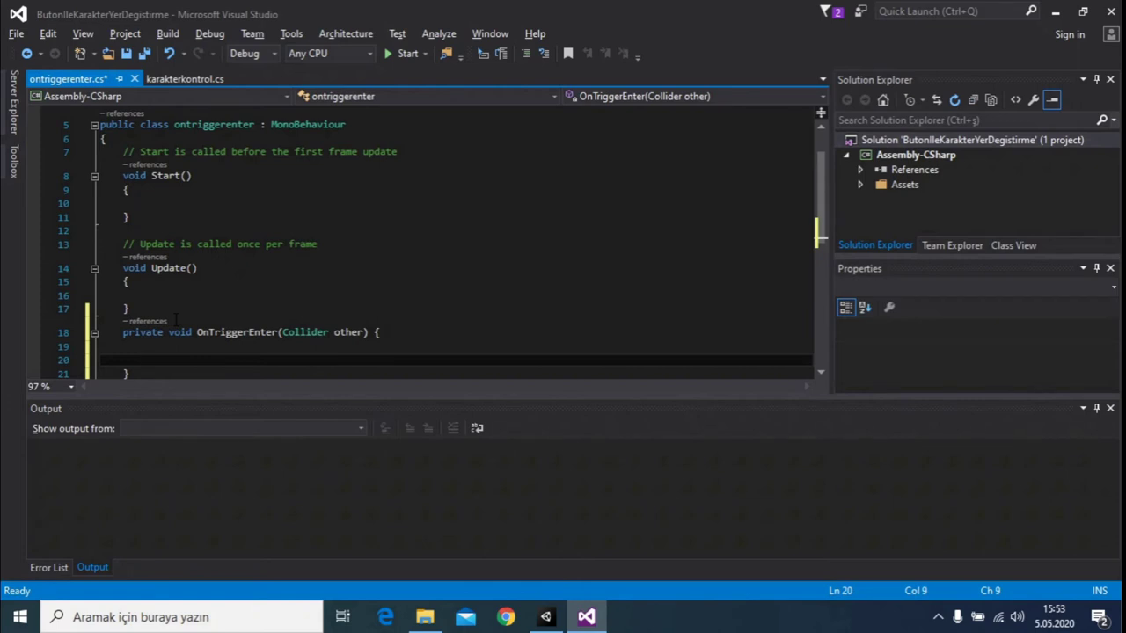
{"action": "key", "text": "Up"}
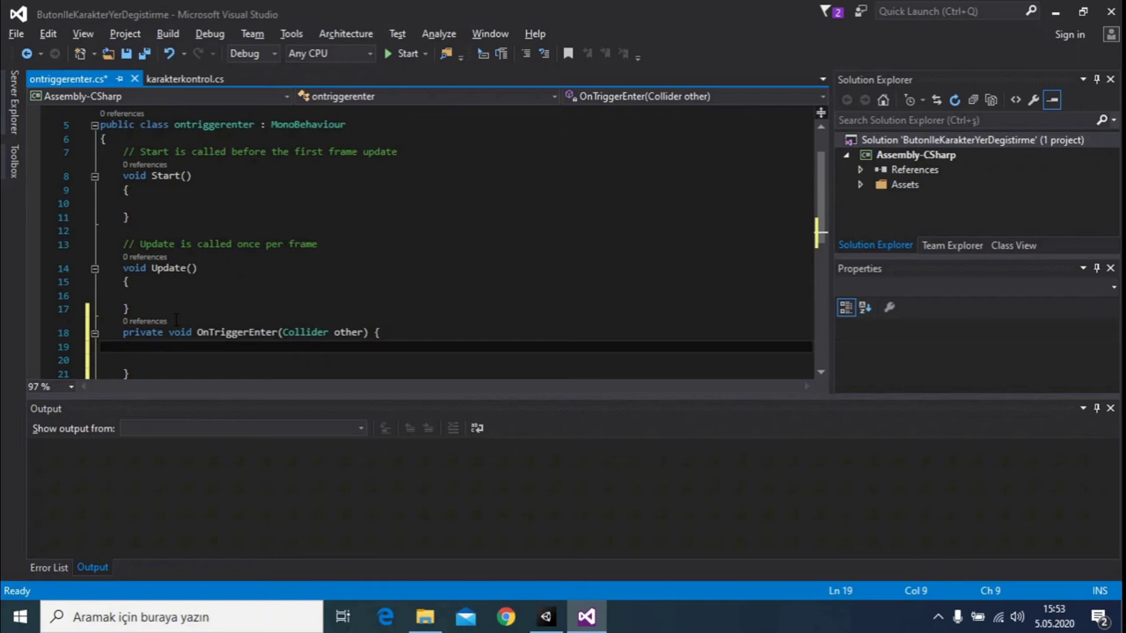
Begin an if (other.tag==" check, then select the Ch09_nonPBR character in Unity
{"action": "type", "text": "if "}
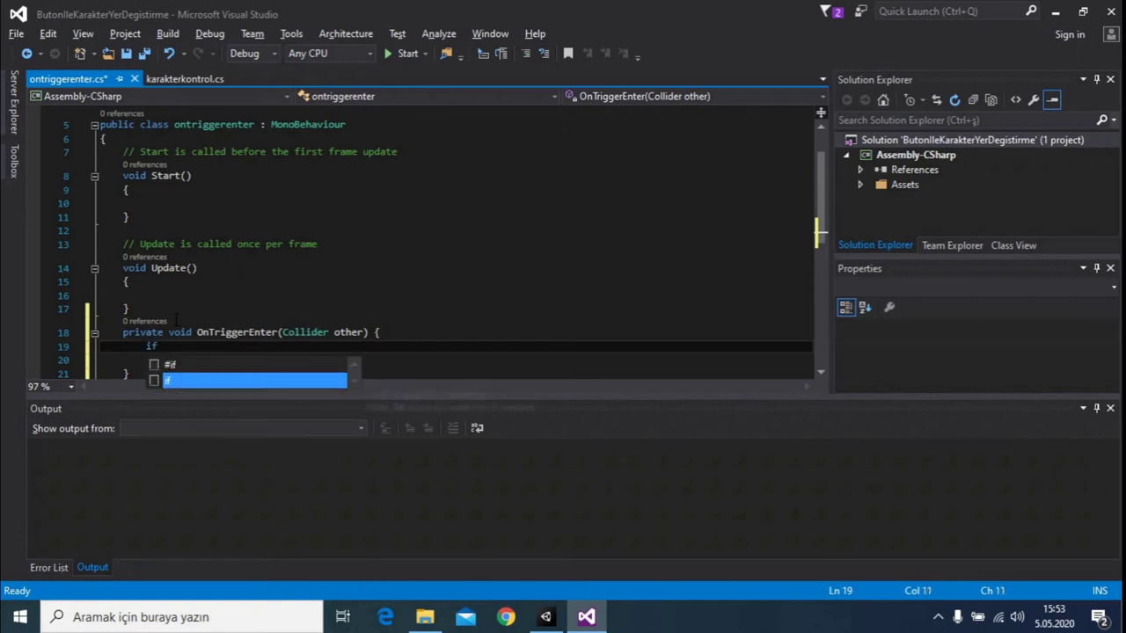
{"action": "type", "text": "() {"}
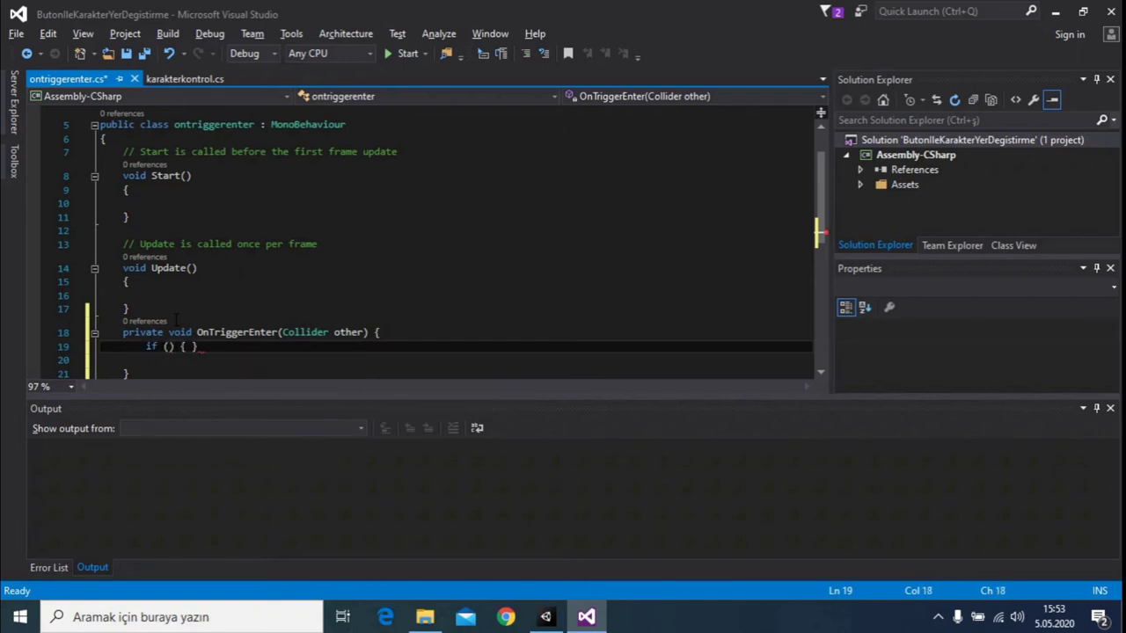
{"action": "key", "text": "Left"}
{"action": "type", "text": "ot"}
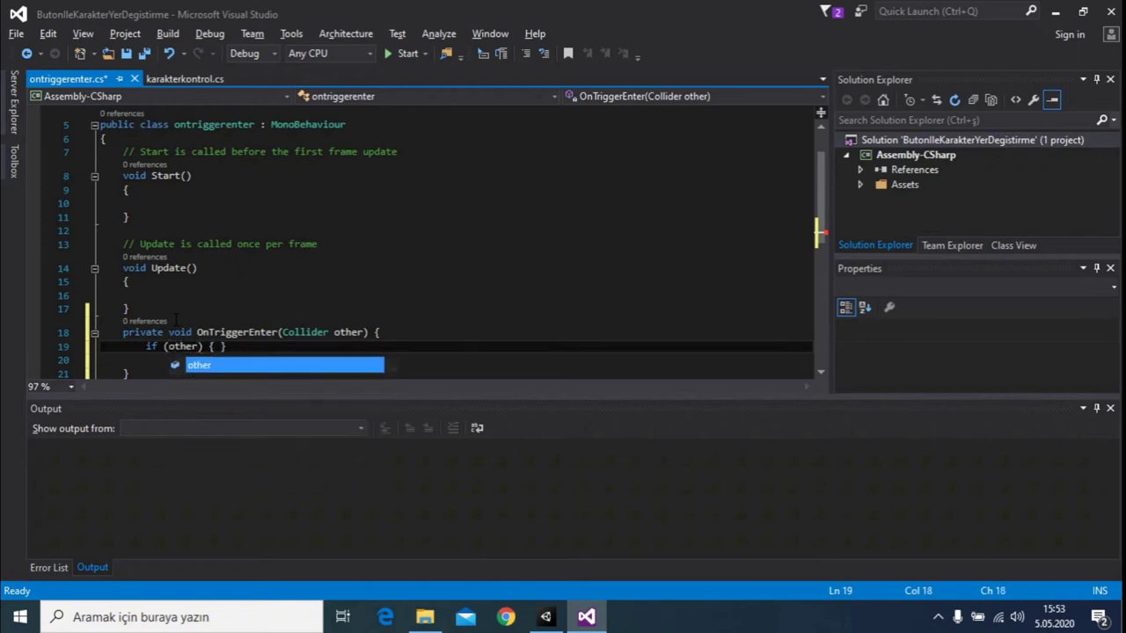
{"action": "type", "text": ".ta"}
{"action": "key", "text": "Tab"}
{"action": "type", "text": "==\""}
{"action": "key", "text": "alt+Tab"}
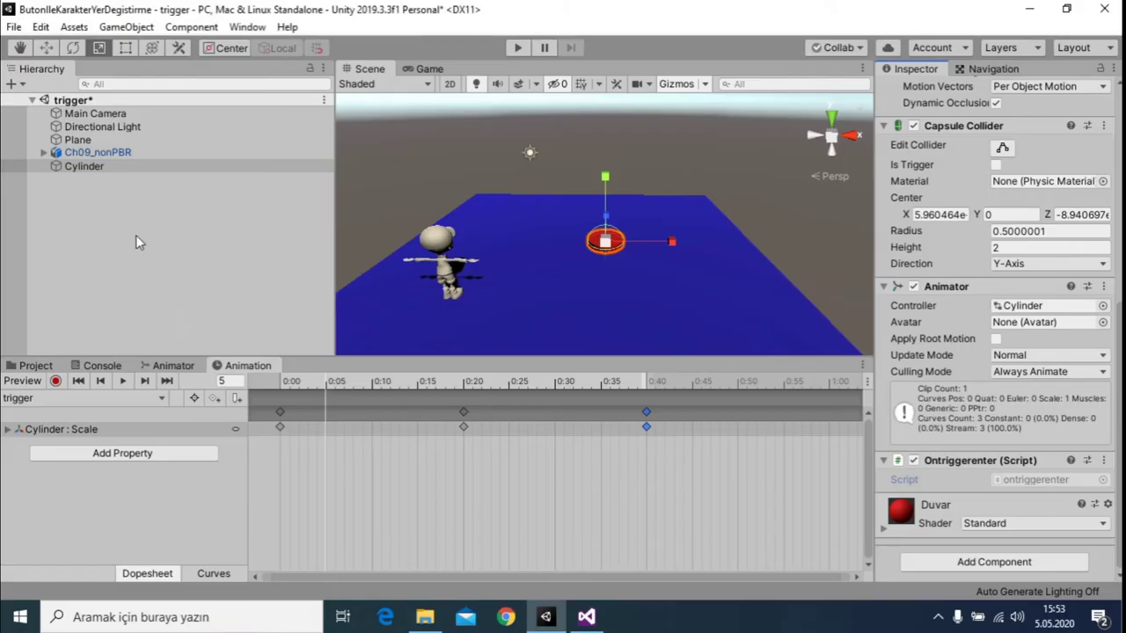
{"action": "left_click", "coordinate": [106, 155]}
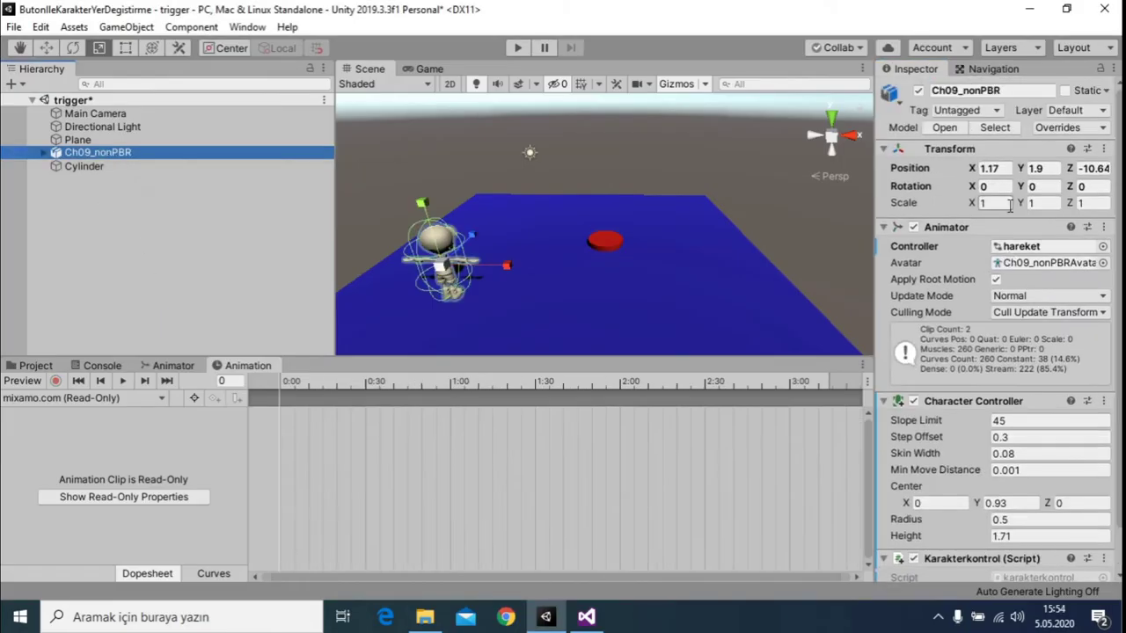
Give the Ch09_nonPBR character the Player tag
{"action": "left_click", "coordinate": [945, 111]}
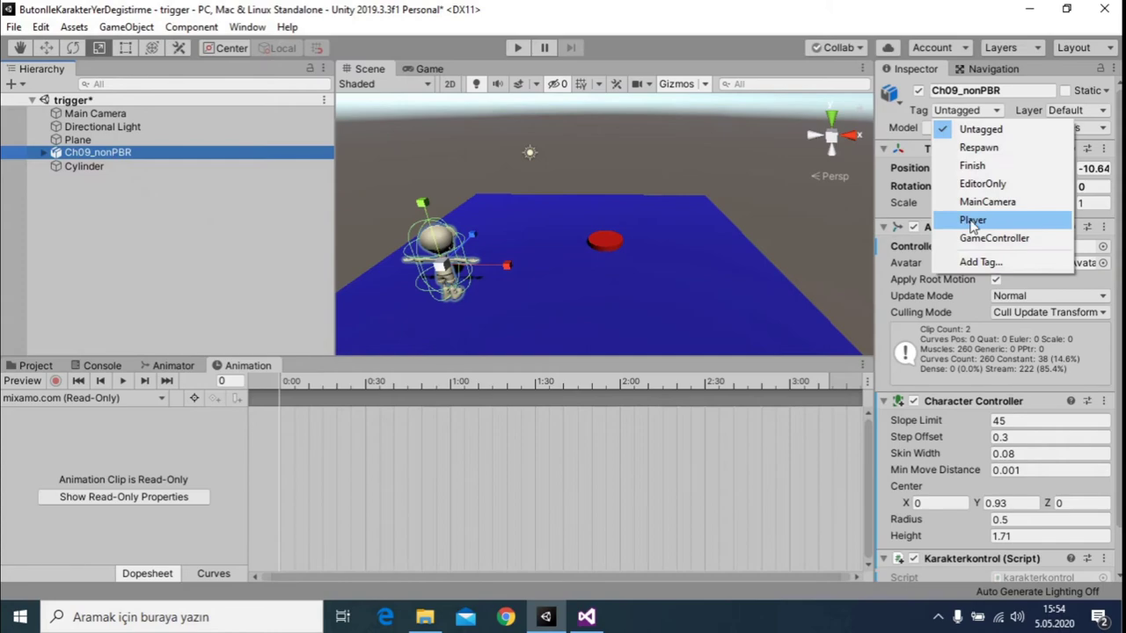
{"action": "left_click", "coordinate": [972, 222]}
{"action": "key", "text": "alt+Tab"}
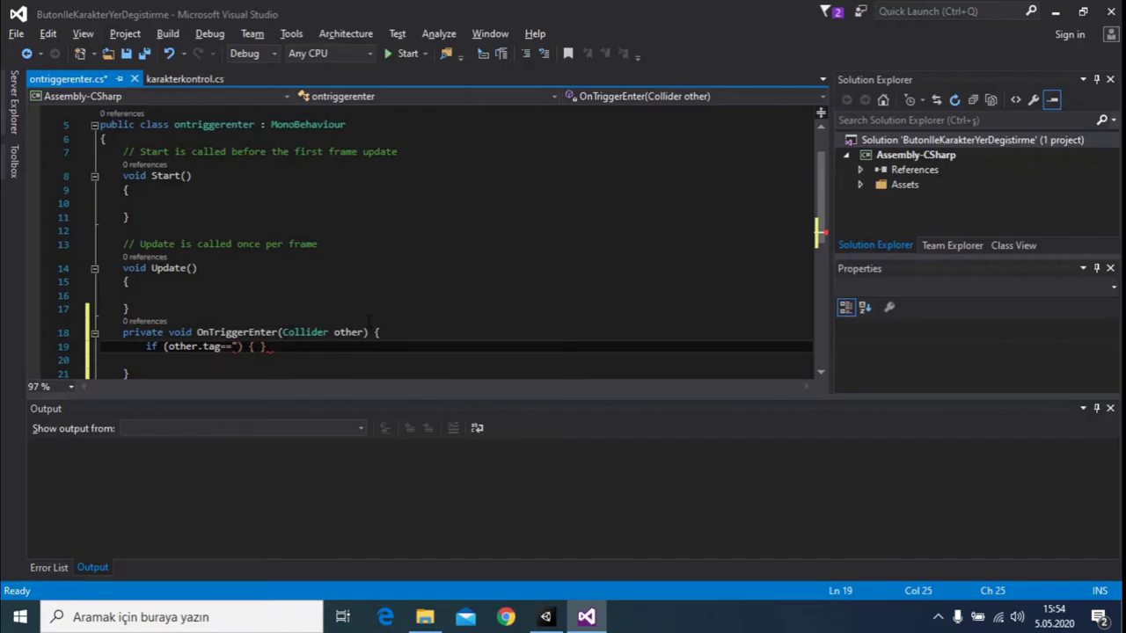
Complete the condition as other.tag=="Player" and prepare an indented line inside the if block
{"action": "type", "text": "Player"}
{"action": "key", "text": "Right"}
{"action": "key", "text": "Right"}
{"action": "key", "text": "Right"}
{"action": "key", "text": "Return"}
{"action": "key", "text": "Return"}
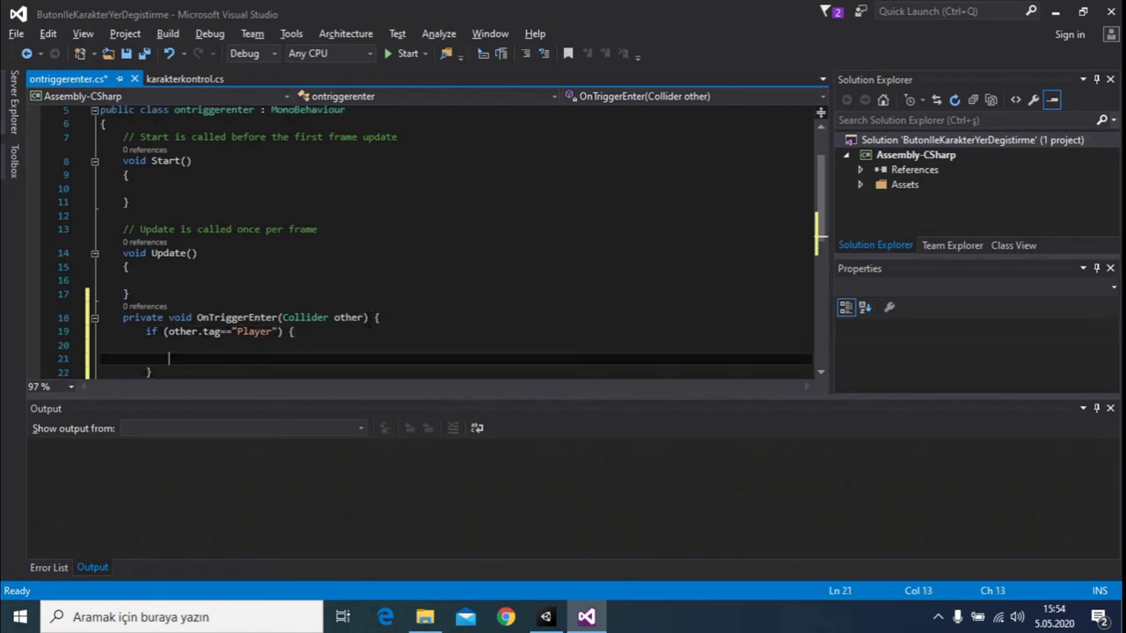
{"action": "left_click", "coordinate": [169, 344]}
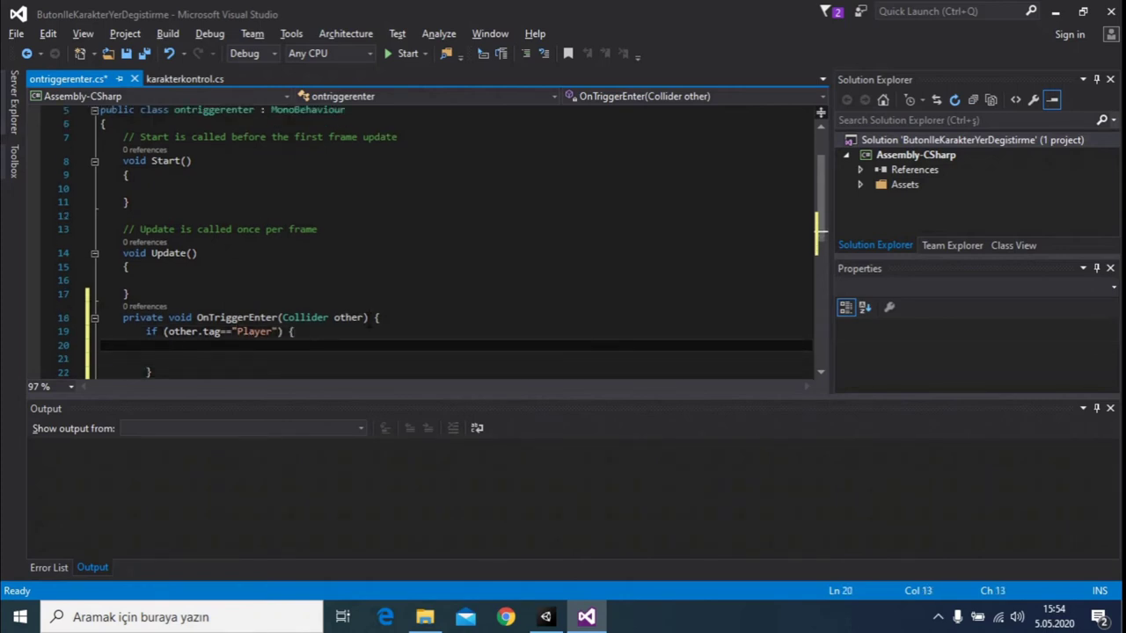
{"action": "key", "text": "alt+Tab"}
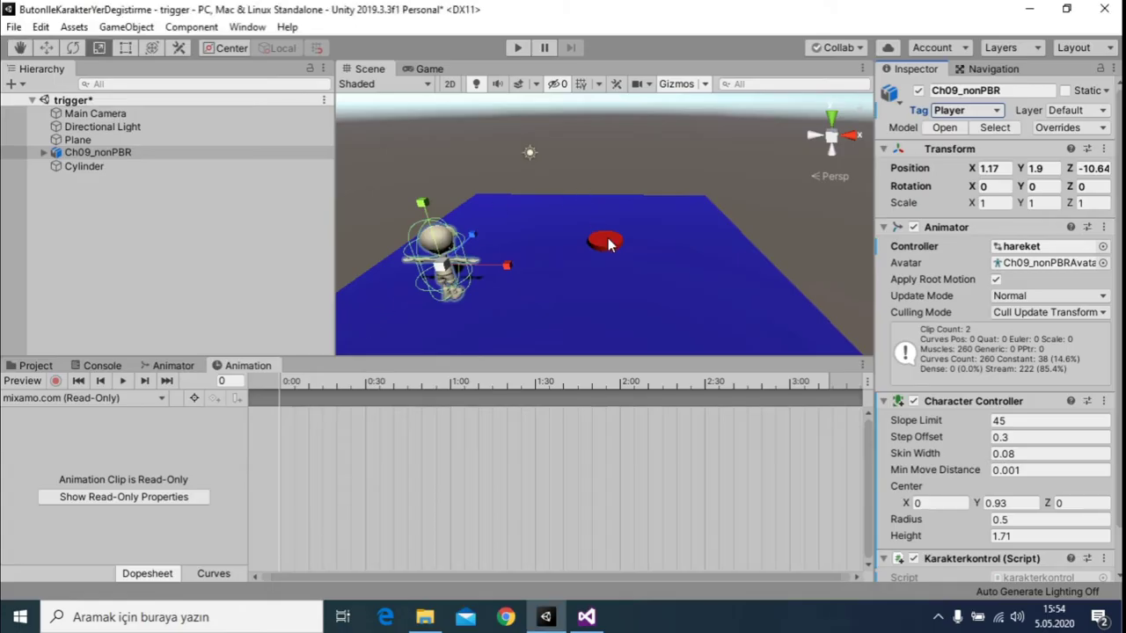
{"action": "key", "text": "alt+Tab"}
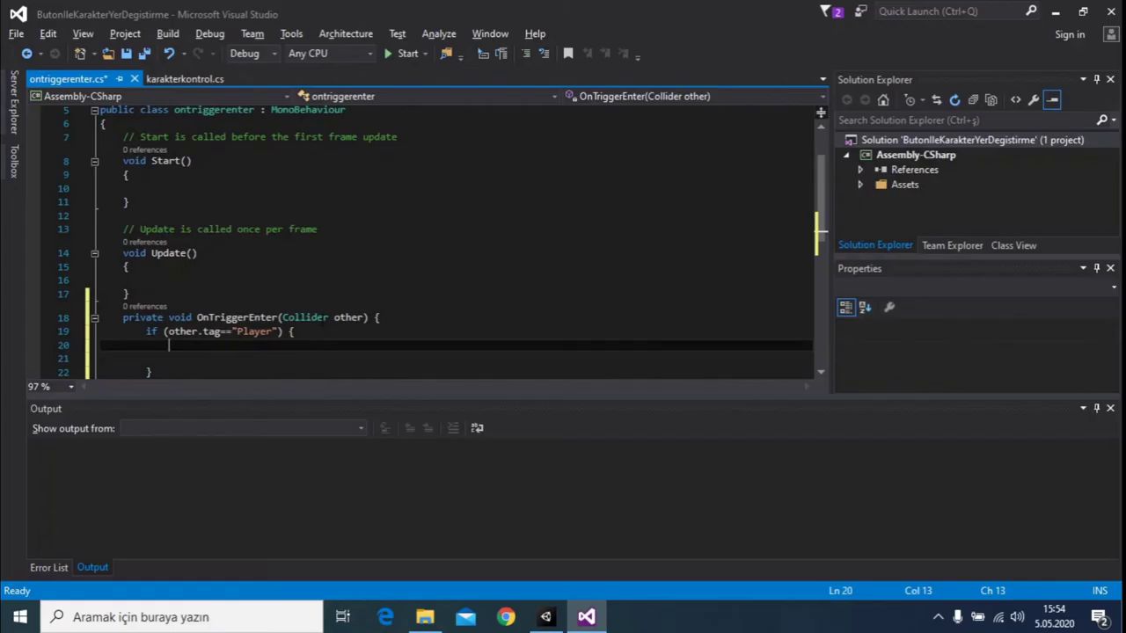
{"action": "key", "text": "Tab"}
{"action": "key", "text": "alt+Tab"}
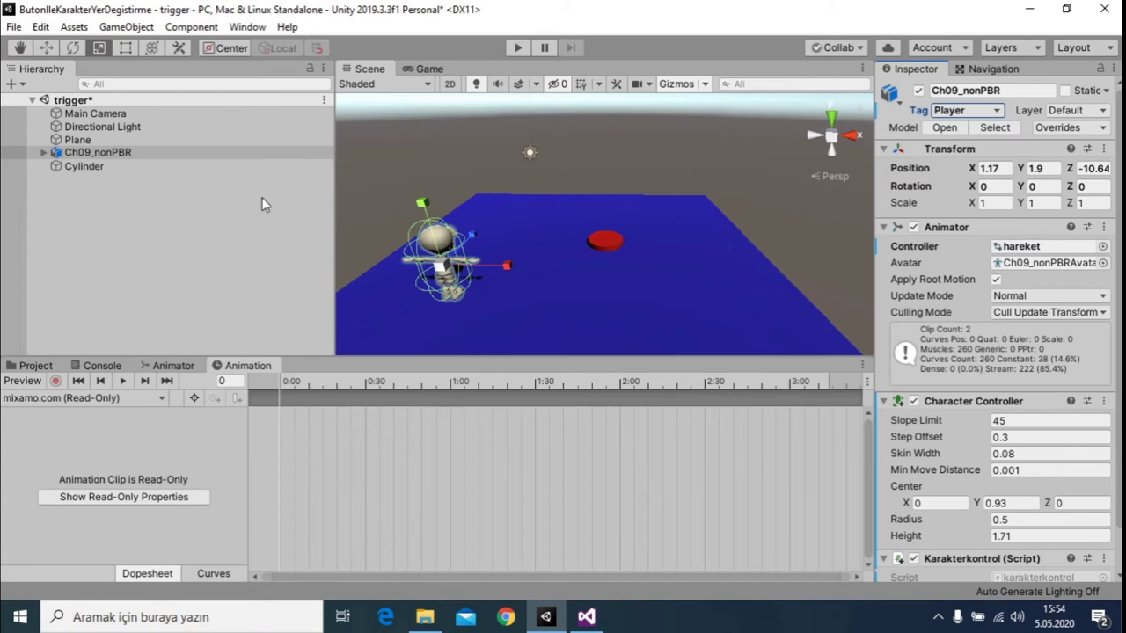
{"action": "key", "text": "alt+Tab"}
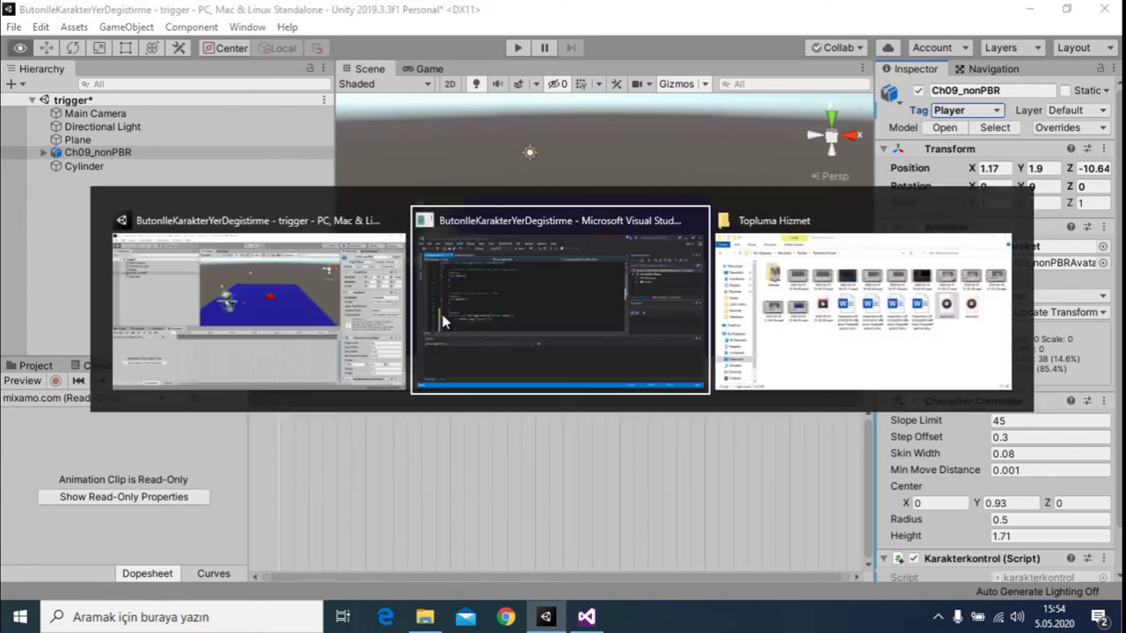
Start the line transform.position=new Vector3(Random.Range inside the Player check, then select the cylinder in Unity
{"action": "key", "text": "Return"}
{"action": "type", "text": "tran"}
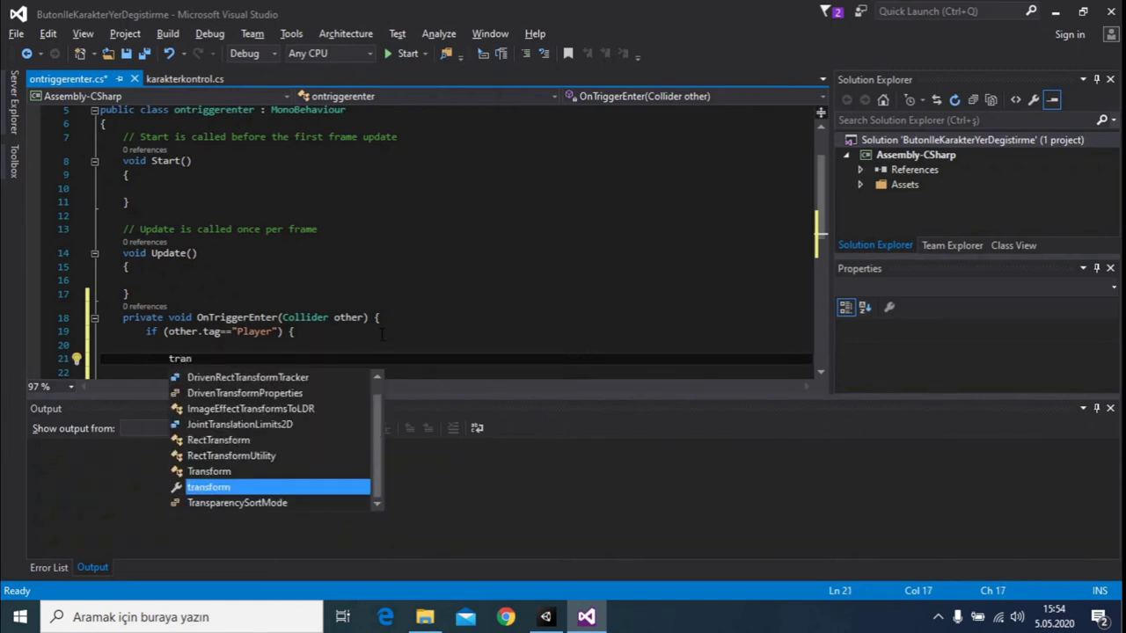
{"action": "type", "text": "sform.pos"}
{"action": "key", "text": "Tab"}
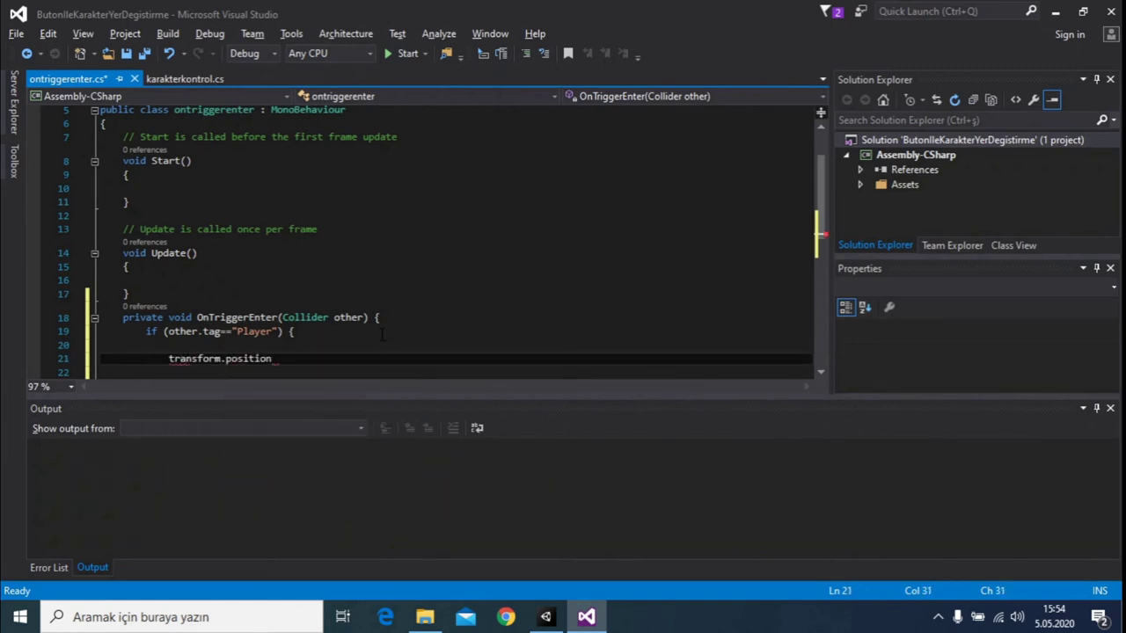
{"action": "type", "text": "=ne"}
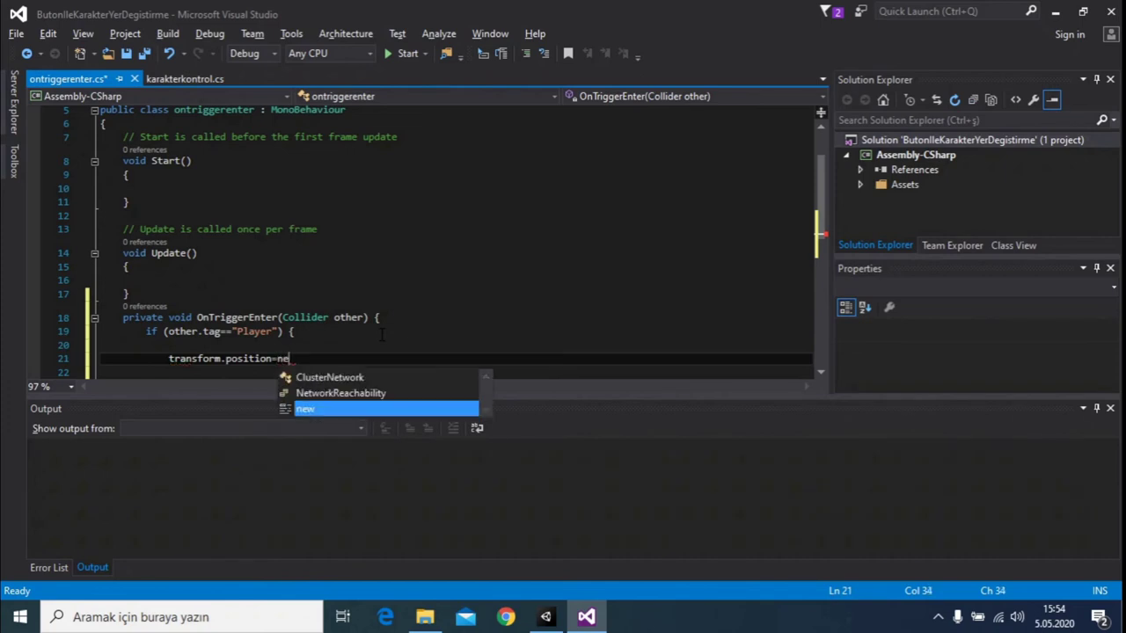
{"action": "type", "text": "w Ve"}
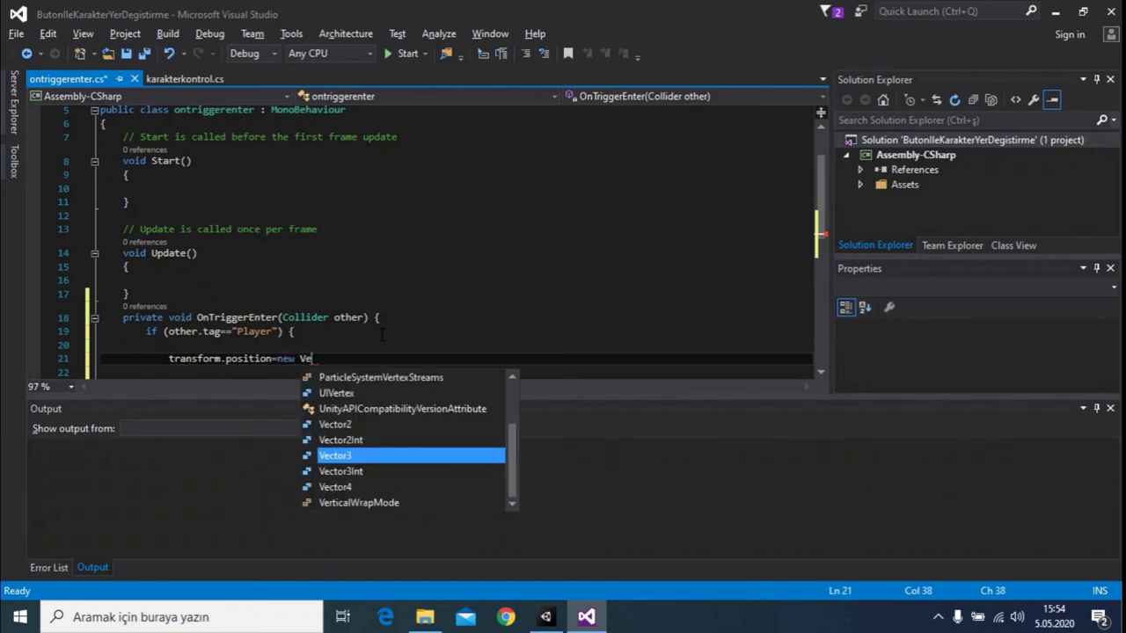
{"action": "key", "text": "Tab"}
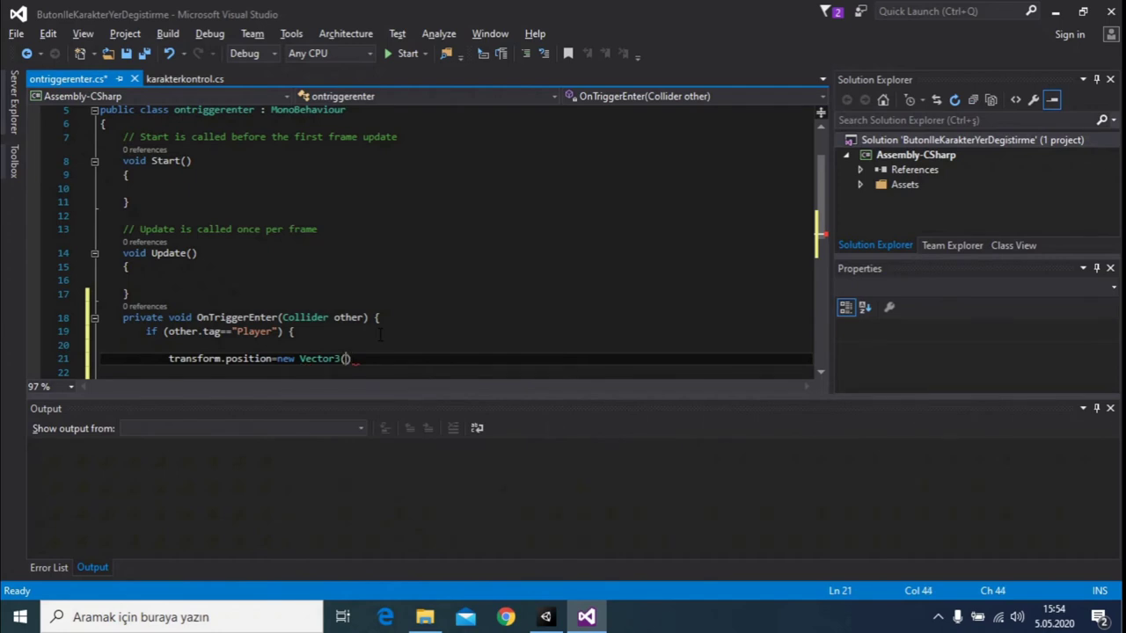
{"action": "type", "text": "ran"}
{"action": "key", "text": "Tab"}
{"action": "type", "text": ".r"}
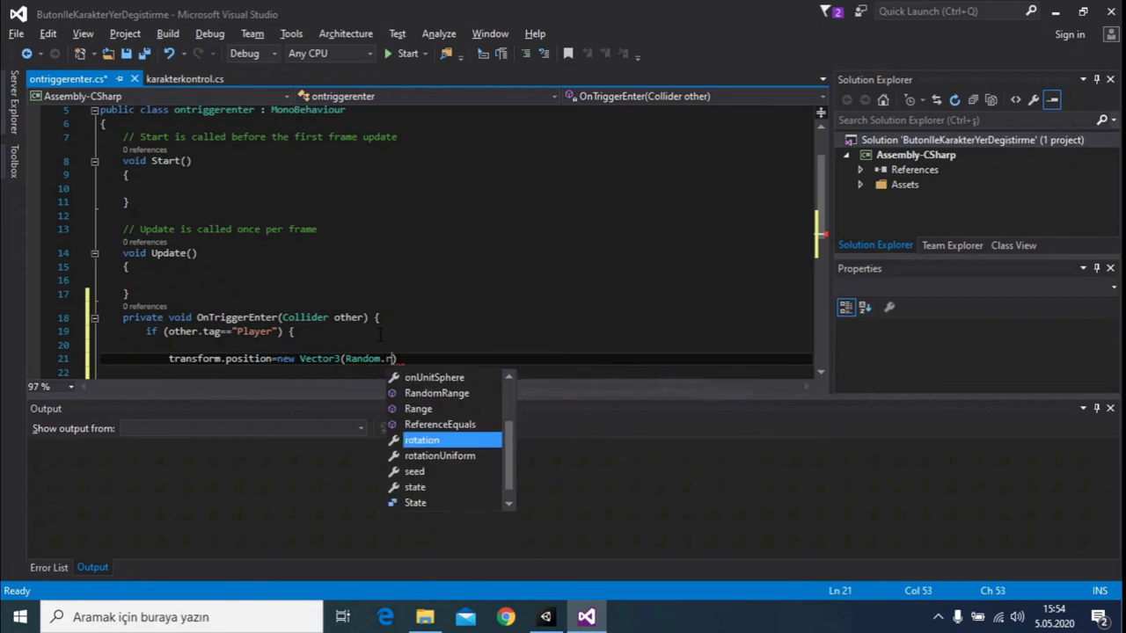
{"action": "type", "text": "a"}
{"action": "key", "text": "Tab"}
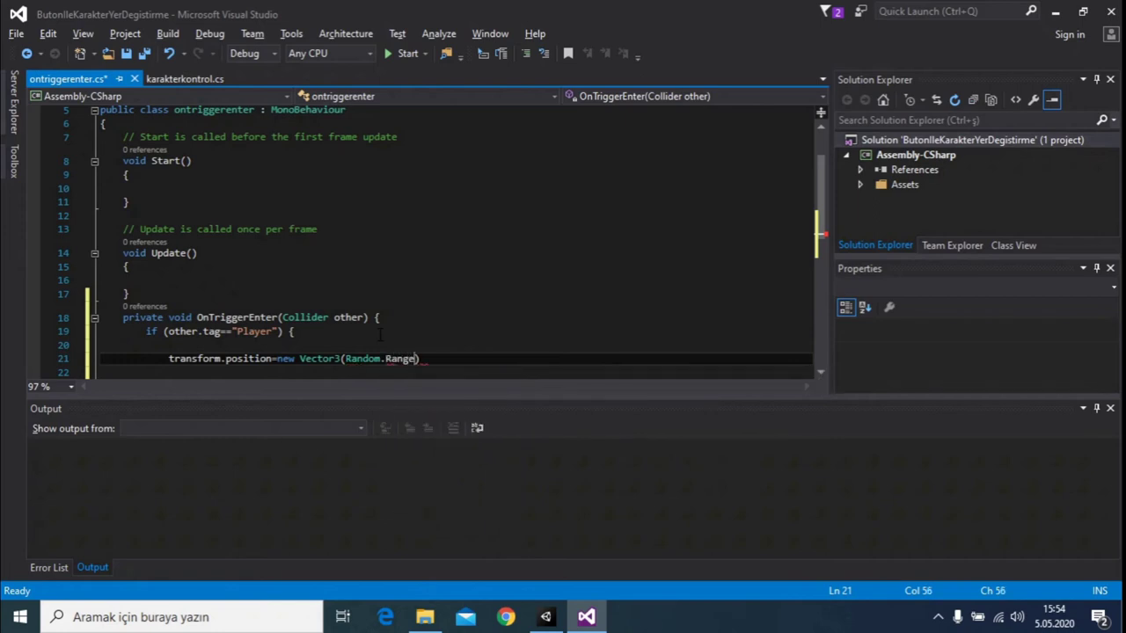
{"action": "key", "text": "alt+Tab"}
{"action": "left_click", "coordinate": [606, 240]}
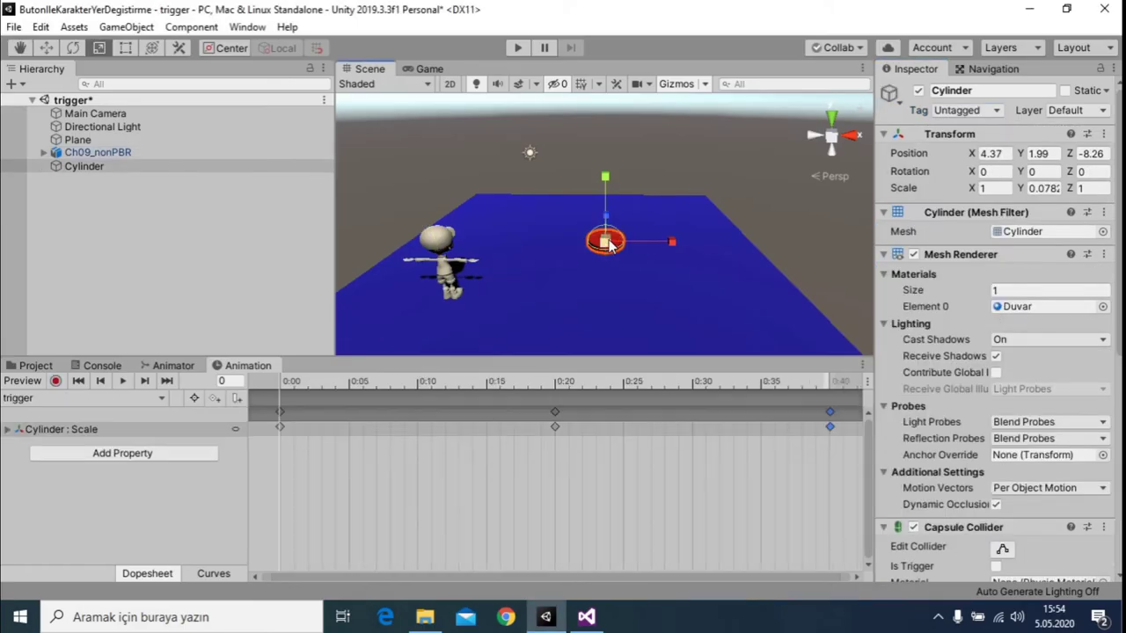
Drag the cylinder left and right along X to test its range, ending at X 7.93
{"action": "left_click", "coordinate": [45, 48]}
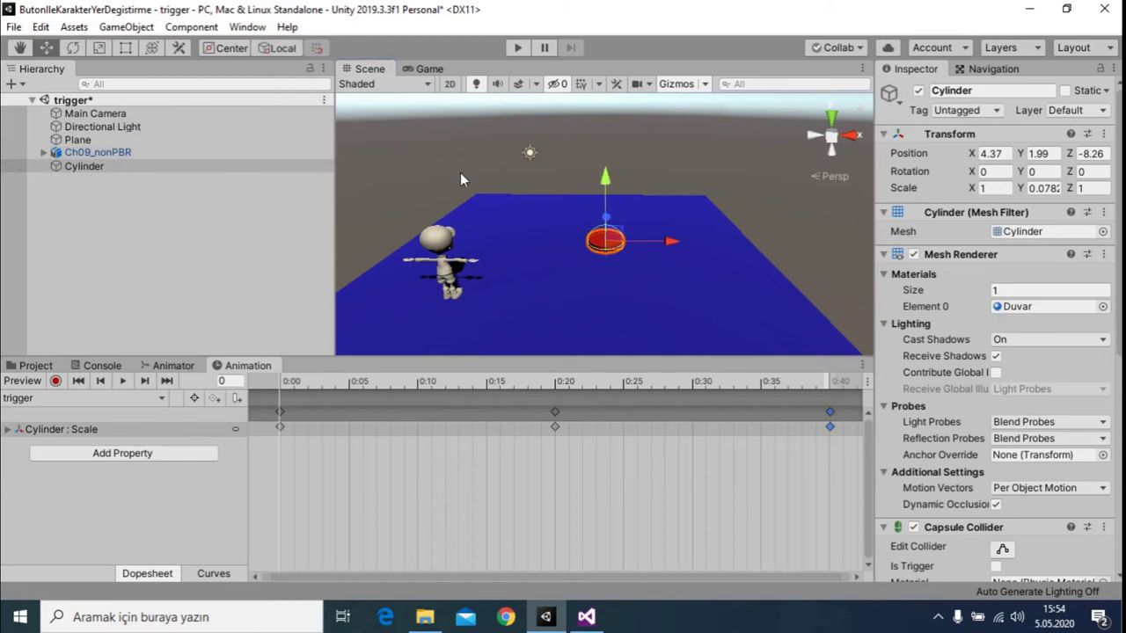
{"action": "left_click_drag", "start_coordinate": [672, 249], "coordinate": [604, 241]}
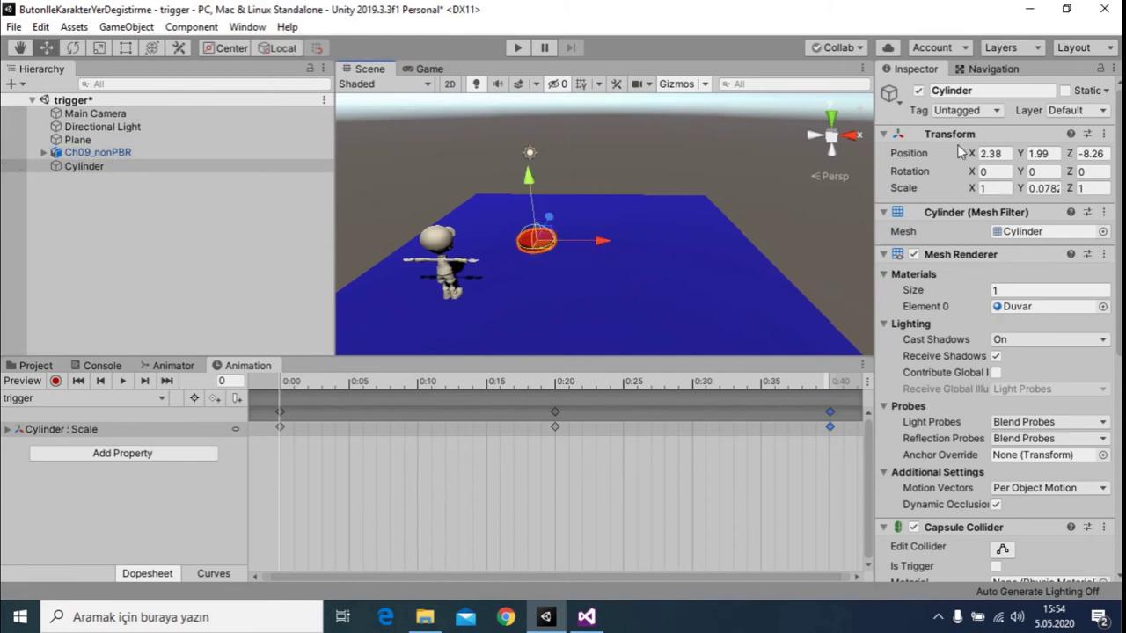
{"action": "left_click_drag", "start_coordinate": [585, 241], "coordinate": [495, 241]}
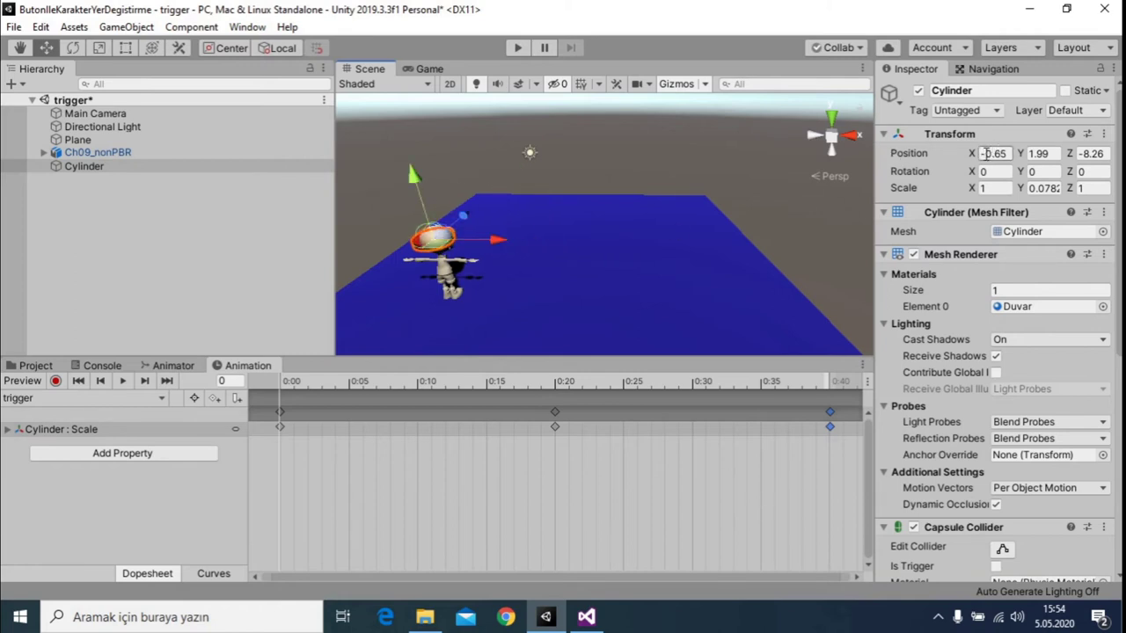
{"action": "left_click_drag", "start_coordinate": [498, 240], "coordinate": [786, 240]}
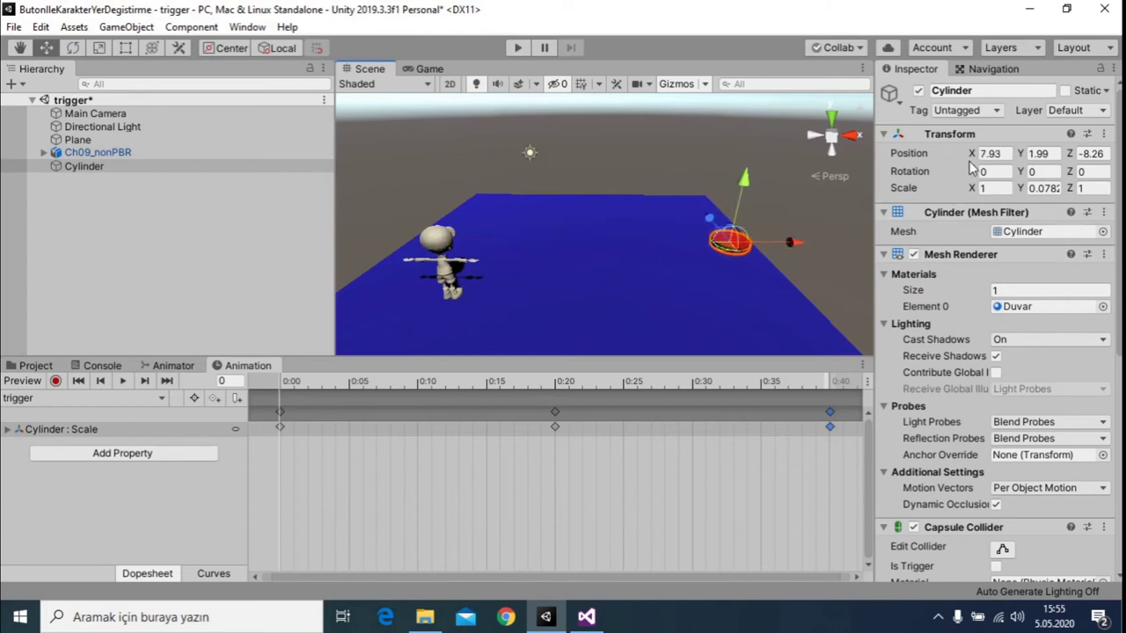
{"action": "key", "text": "alt"}
{"action": "key", "text": "alt+Tab"}
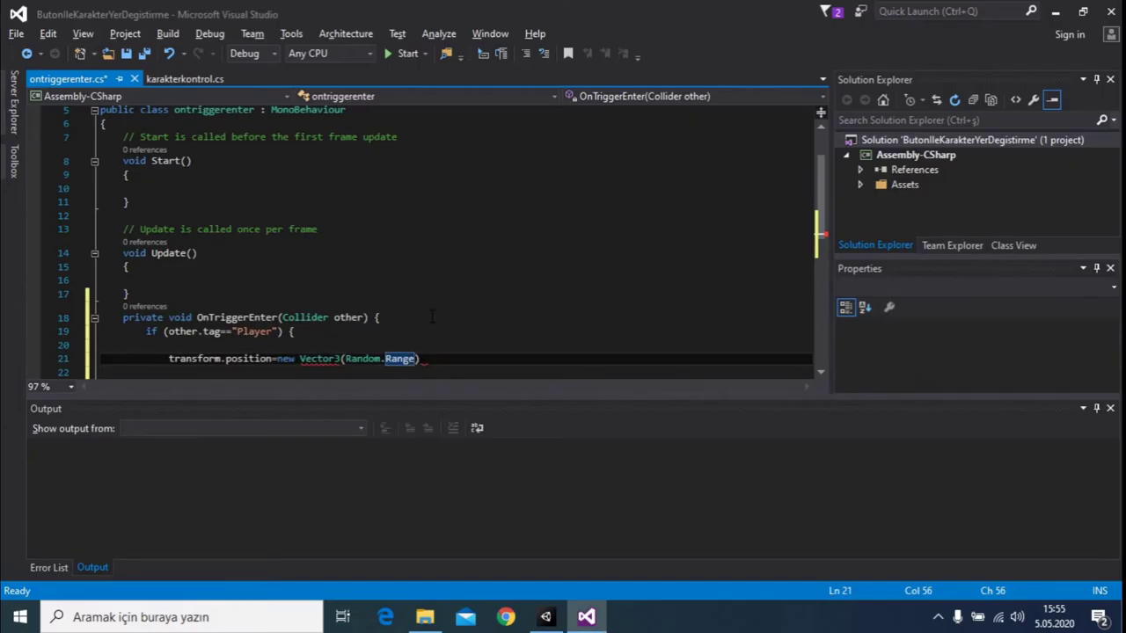
Use Random.Range(0,7) as the X value, then check the cylinder's height (Y 1.99) in Unity
{"action": "type", "text": "(0,7)"}
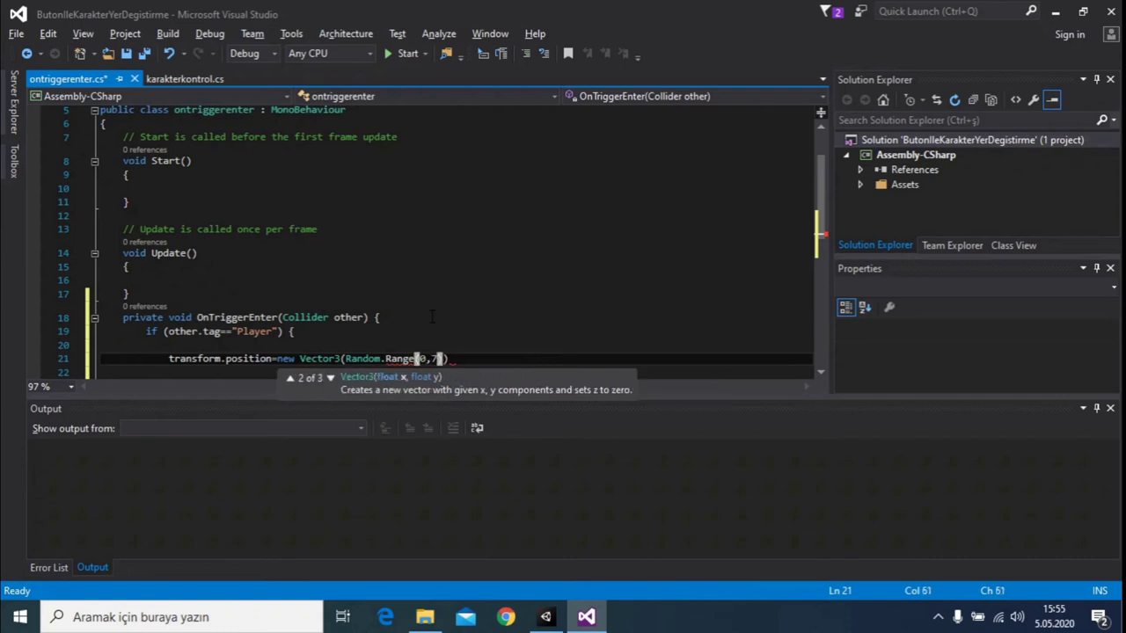
{"action": "type", "text": ","}
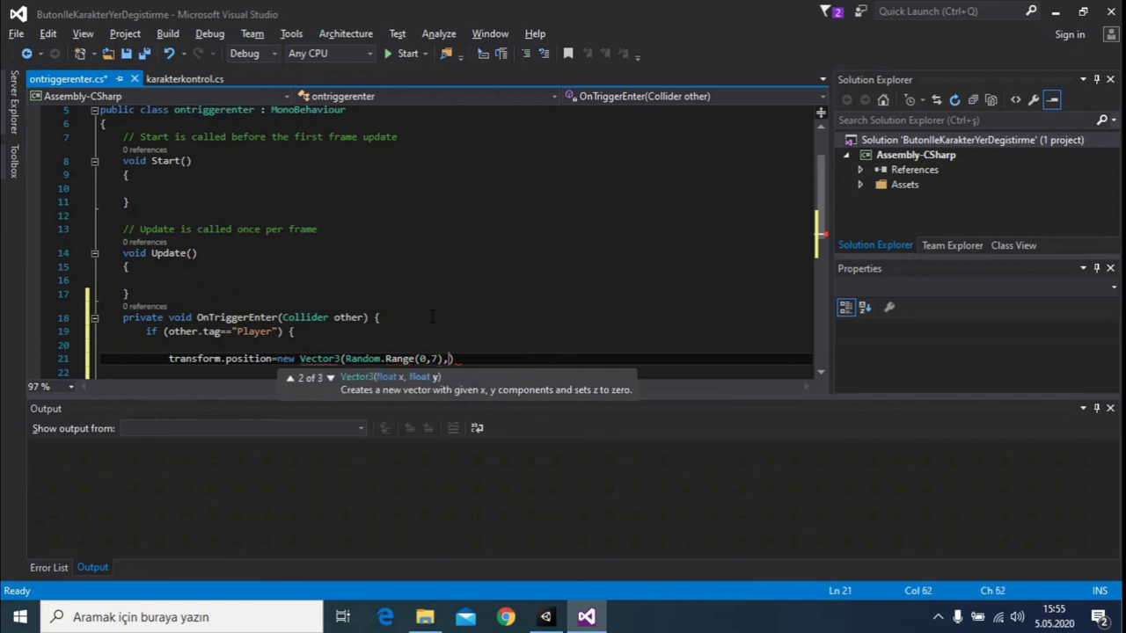
{"action": "key", "text": "alt+Tab"}
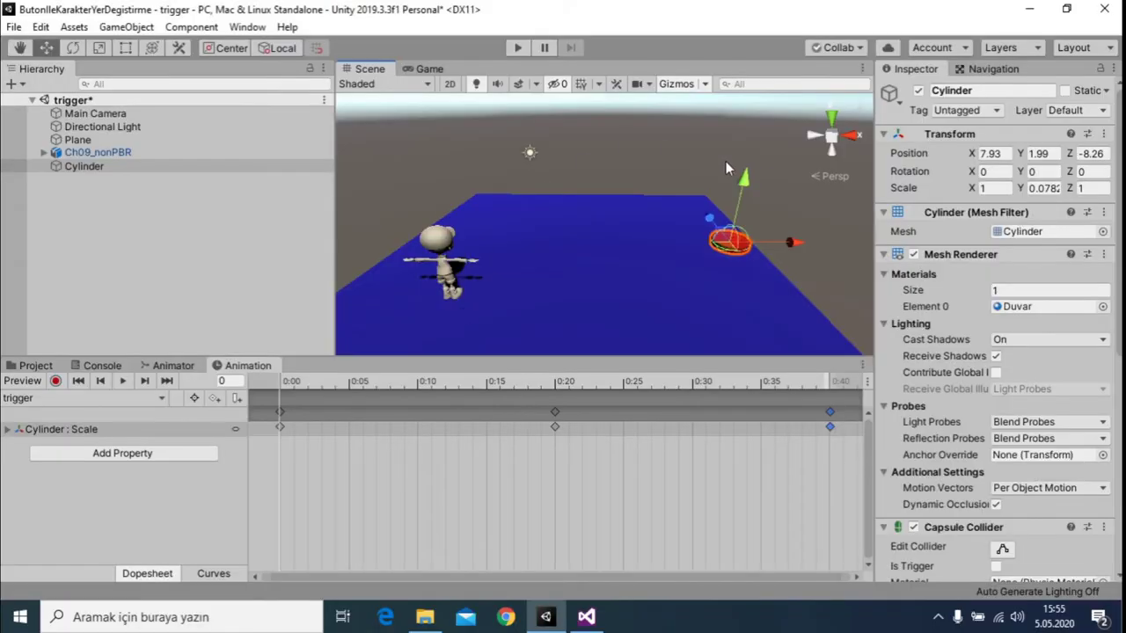
{"action": "left_click_drag", "start_coordinate": [743, 182], "coordinate": [857, 198]}
{"action": "mouse_move", "coordinate": [746, 183]}
{"action": "left_mouse_down"}
{"action": "mouse_move", "coordinate": [784, 228]}
{"action": "mouse_move", "coordinate": [740, 193]}
{"action": "left_mouse_up"}
{"action": "key", "text": "alt+Tab"}
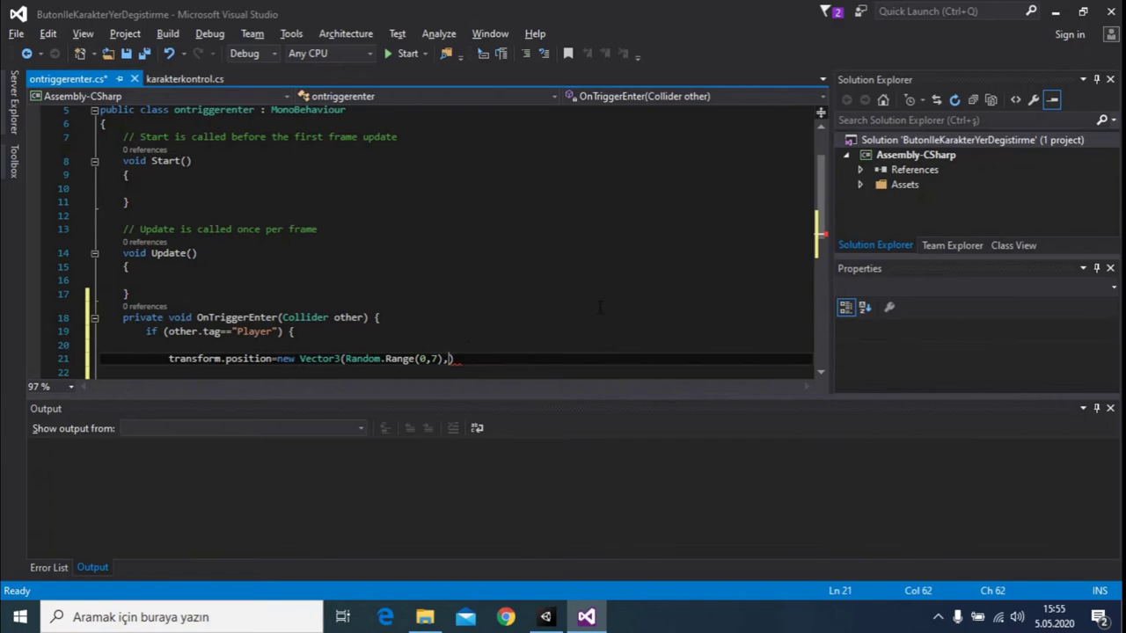
{"action": "key", "text": "alt+Tab"}
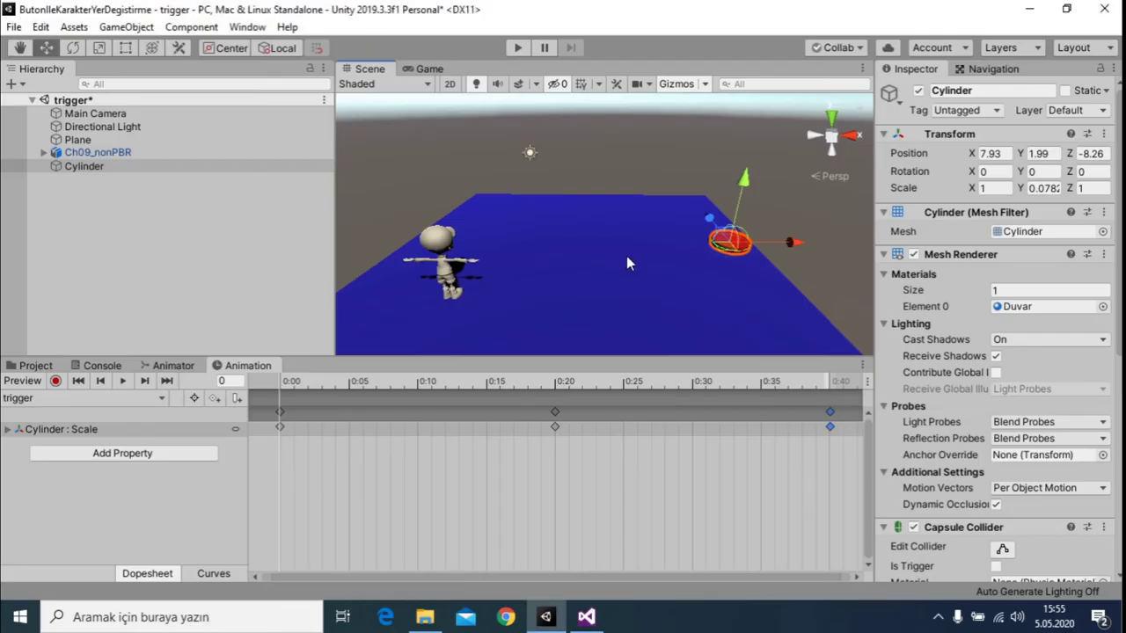
Pass transform.position.y as the Y argument, then drag the cylinder along Z to test the plane's depth
{"action": "key", "text": "alt+Tab"}
{"action": "type", "text": "ran"}
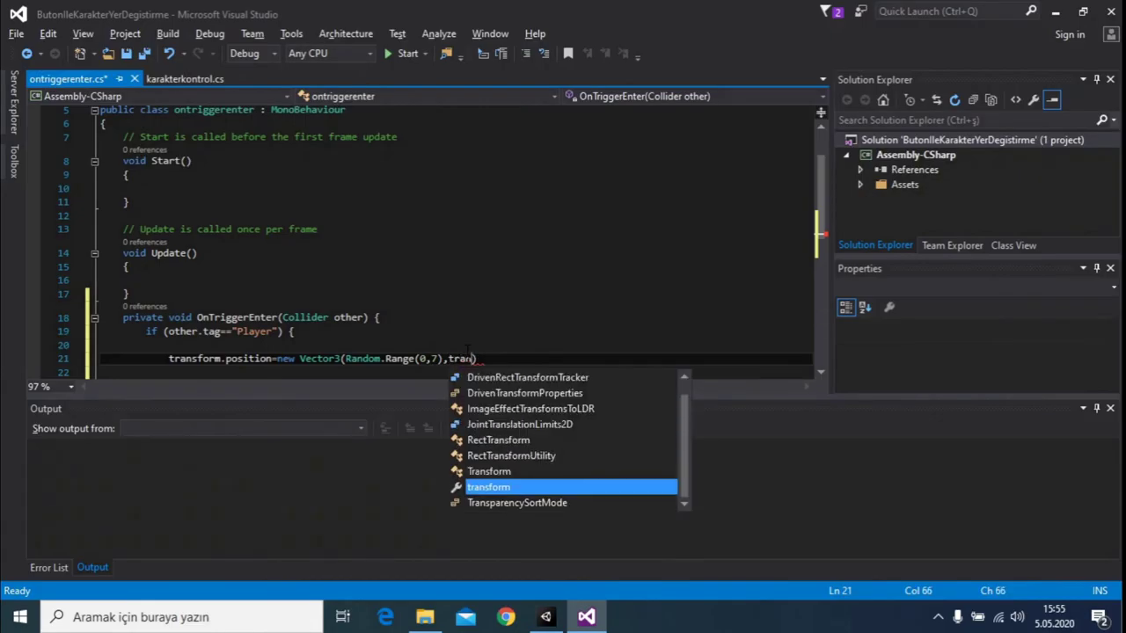
{"action": "type", "text": "sform.position."}
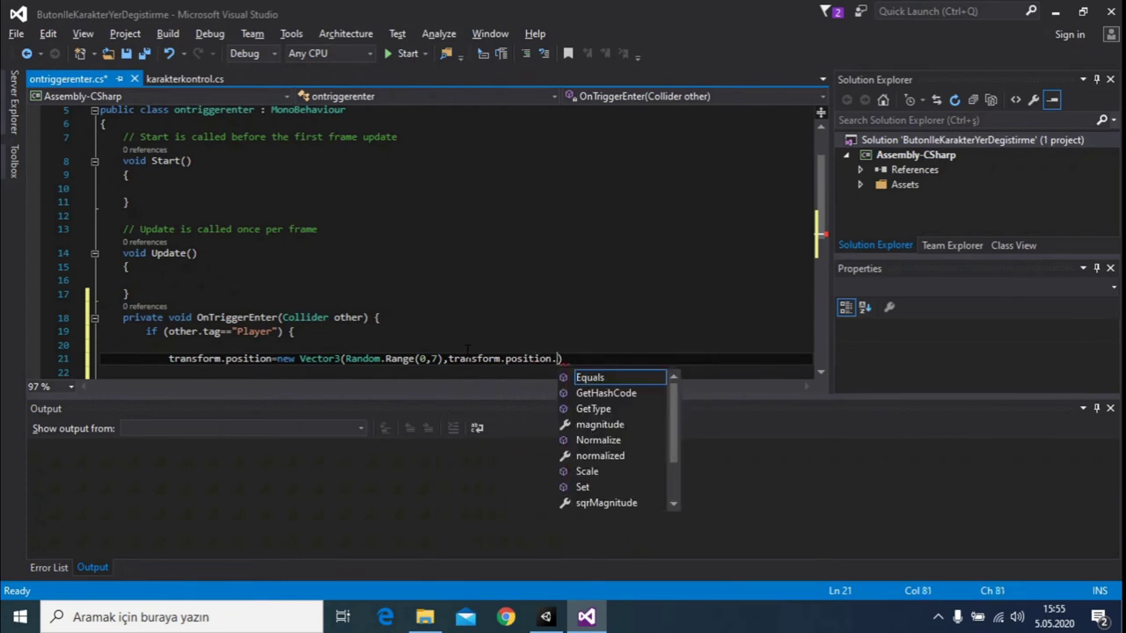
{"action": "type", "text": "y,"}
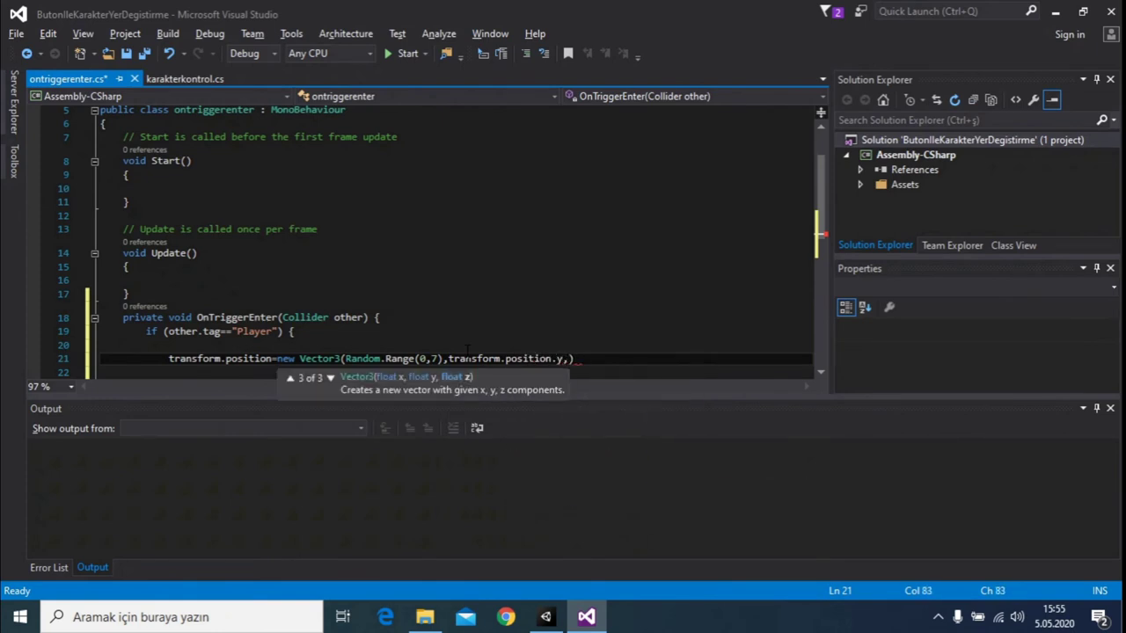
{"action": "key", "text": "alt+Tab"}
{"action": "mouse_move", "coordinate": [700, 179]}
{"action": "left_mouse_down"}
{"action": "mouse_move", "coordinate": [688, 157]}
{"action": "mouse_move", "coordinate": [817, 231]}
{"action": "left_mouse_up"}
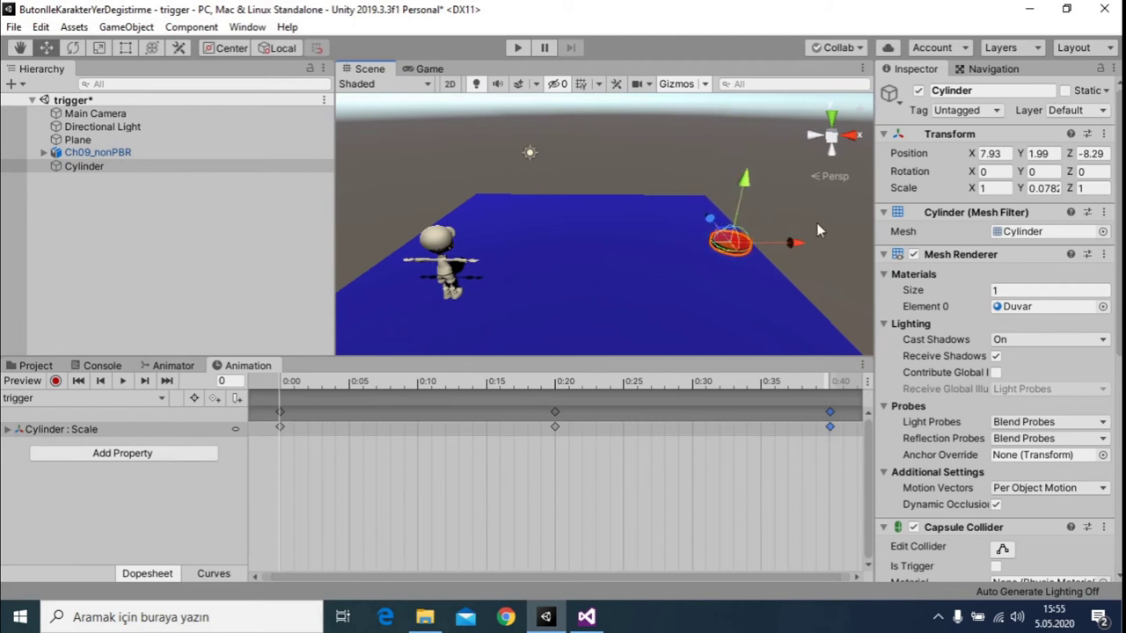
{"action": "scroll", "coordinate": [817, 231], "scroll_direction": "down", "scroll_amount": 3}
{"action": "left_click_drag", "start_coordinate": [669, 179], "coordinate": [689, 236]}
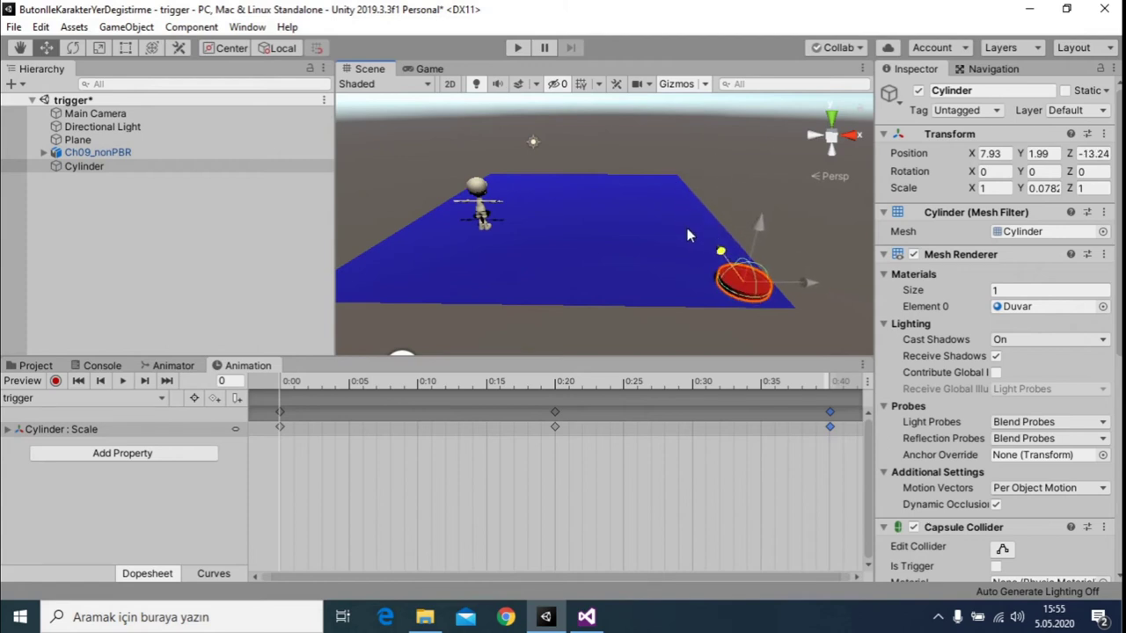
{"action": "left_click_drag", "start_coordinate": [687, 227], "coordinate": [672, 163]}
{"action": "left_click", "coordinate": [668, 151]}
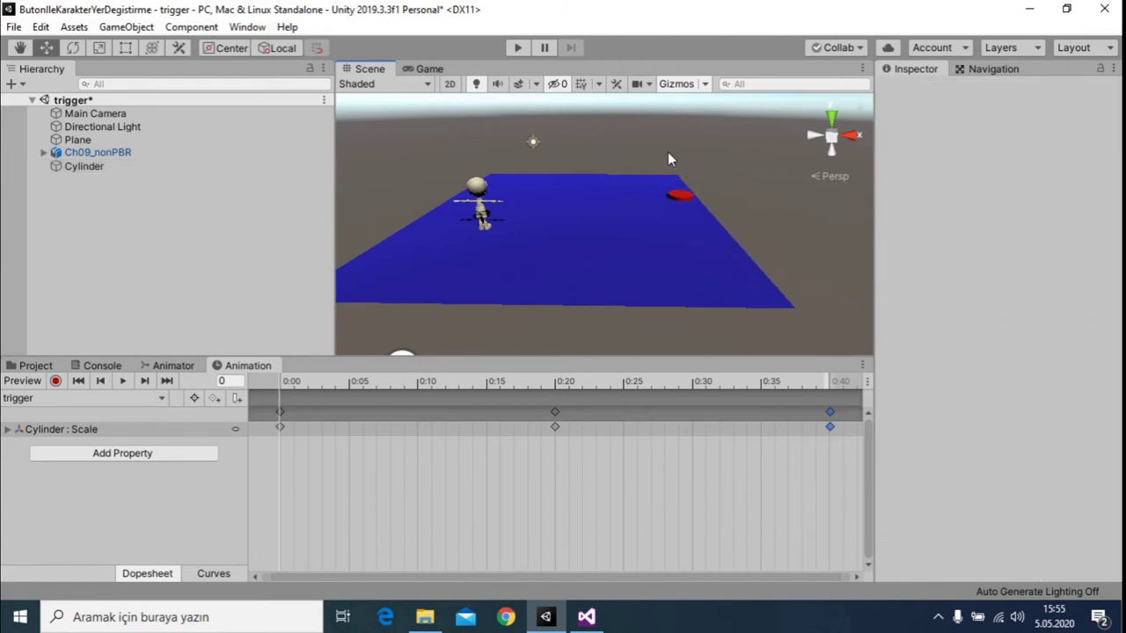
{"action": "key", "text": "alt+Tab"}
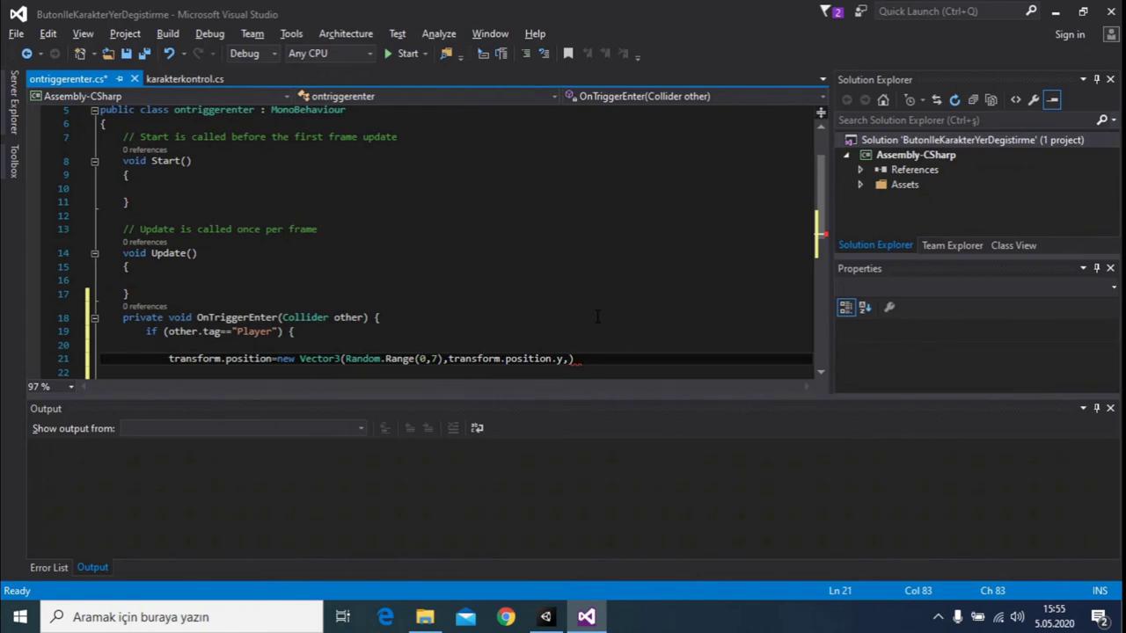
Finish the line with Random.Range(-13,-15) as the Z value and save ontriggerenter.cs
{"action": "type", "text": "andom"}
{"action": "type", "text": ".Ran"}
{"action": "key", "text": "Tab"}
{"action": "type", "text": "(-"}
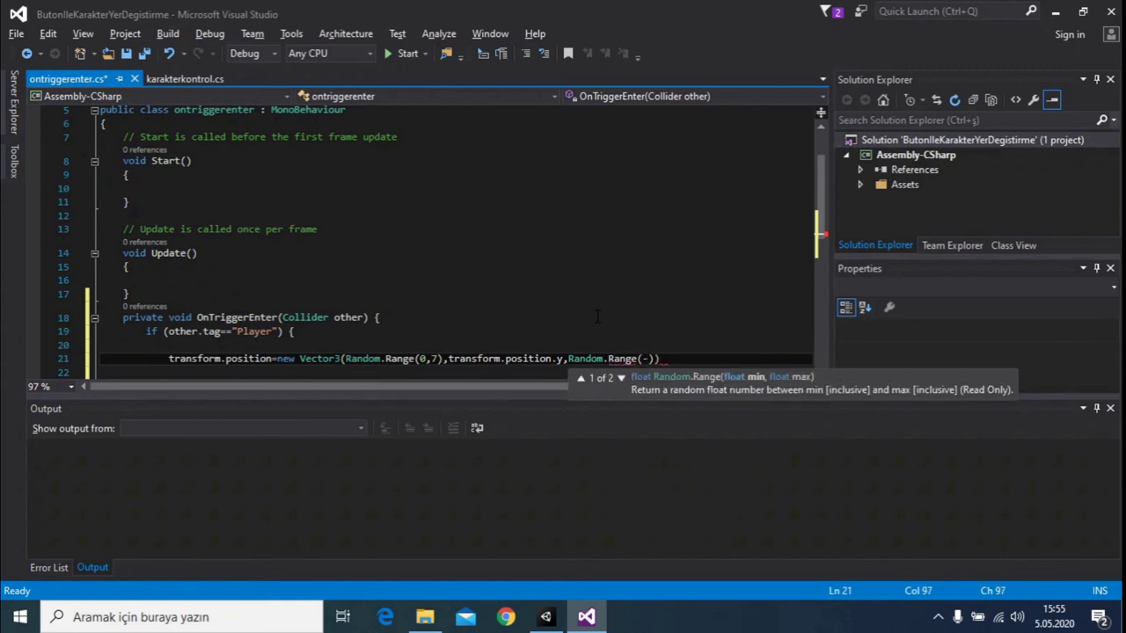
{"action": "type", "text": ","}
{"action": "key", "text": "BackSpace"}
{"action": "key", "text": "BackSpace"}
{"action": "type", "text": "-13,-15"}
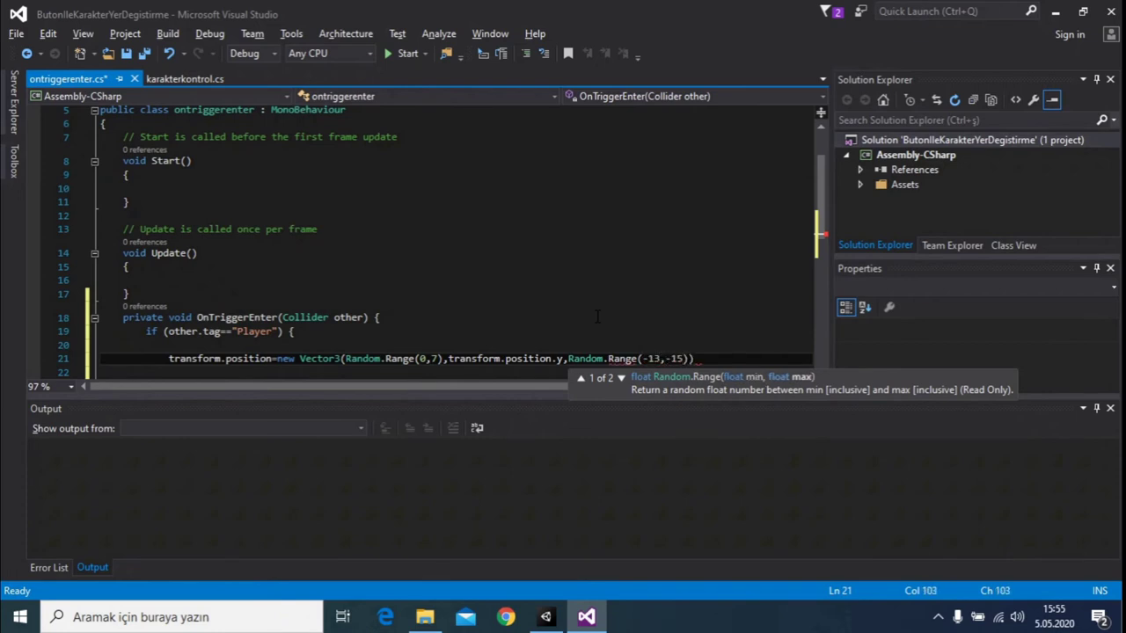
{"action": "type", "text": "));"}
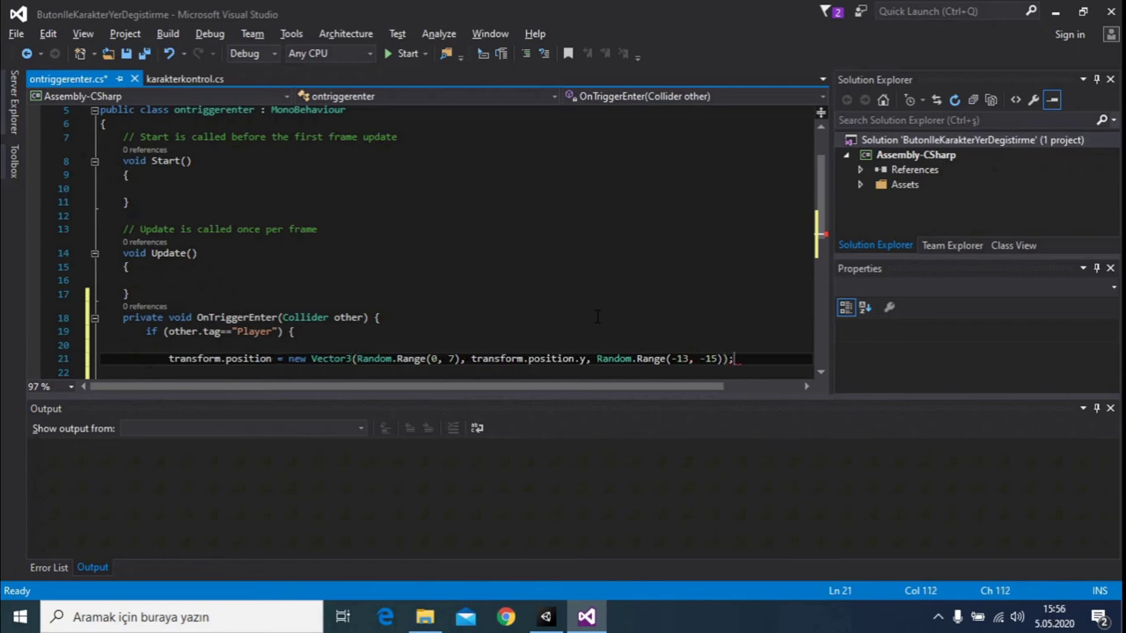
{"action": "key", "text": "ctrl+s"}
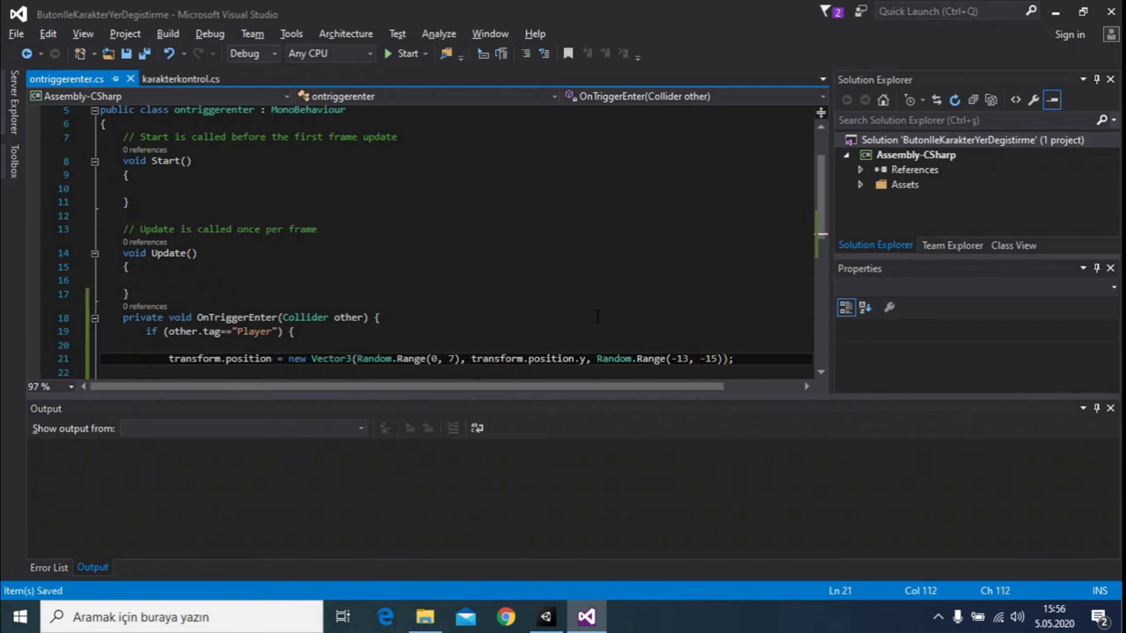
{"action": "key", "text": "alt+Tab"}
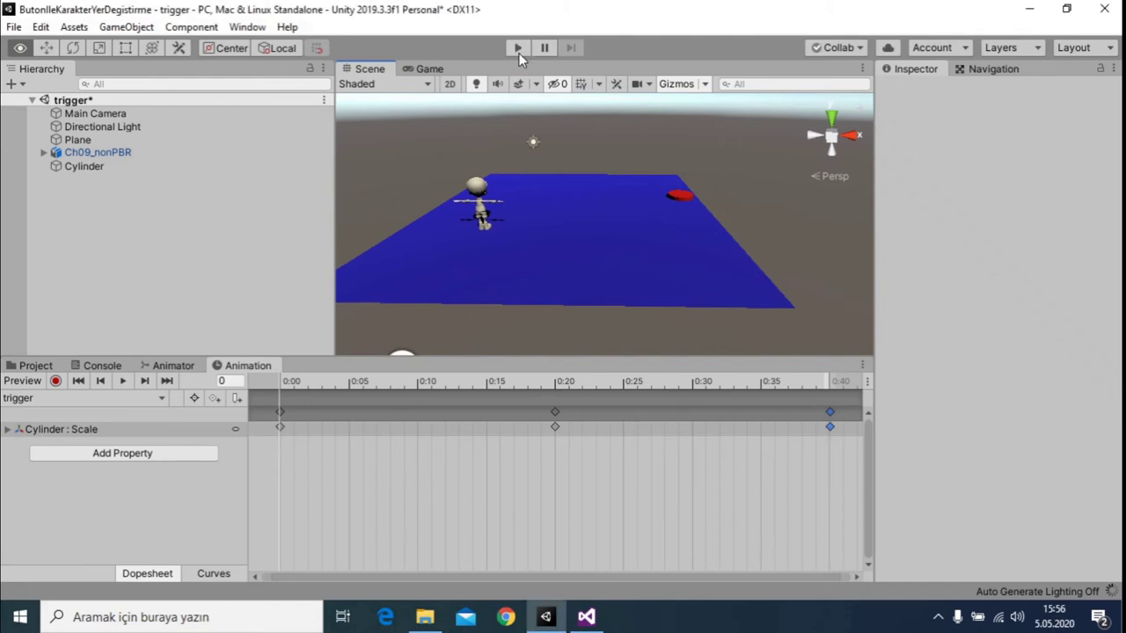
Test-run the scene as the character walks to the red cylinder pad, then select Cylinder
{"action": "left_click", "coordinate": [517, 49]}
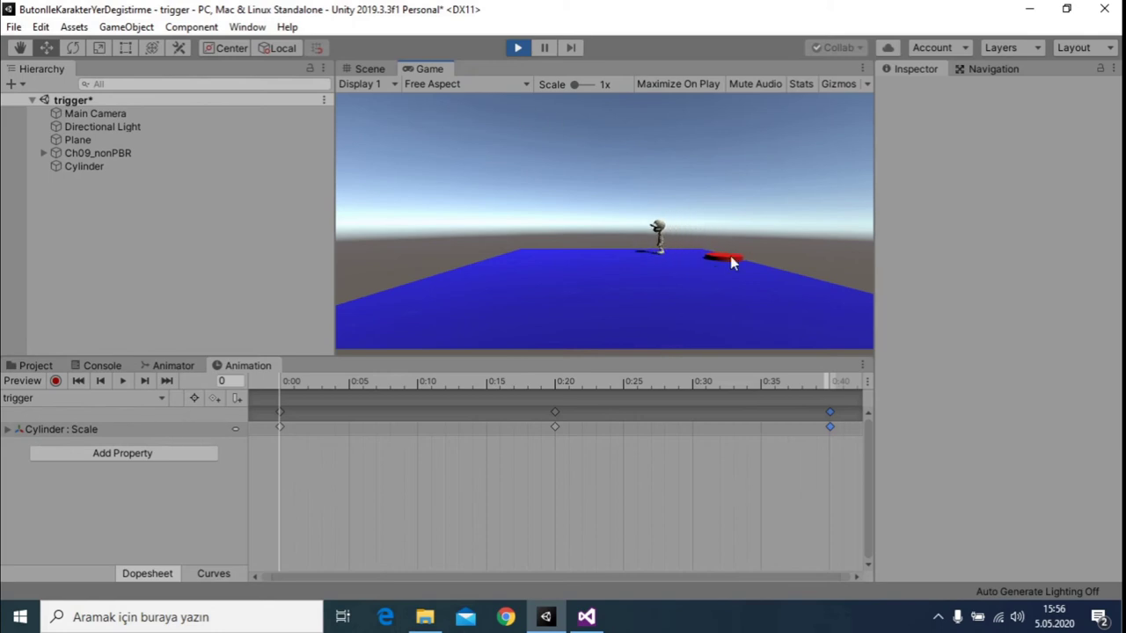
{"action": "left_click", "coordinate": [517, 47]}
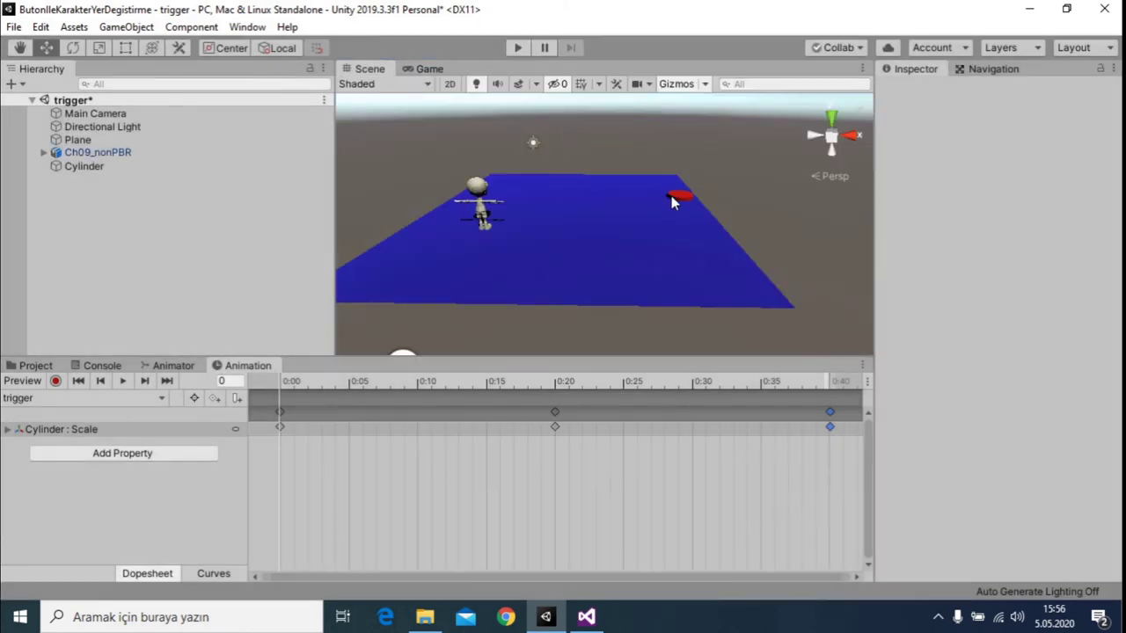
{"action": "left_click", "coordinate": [89, 165]}
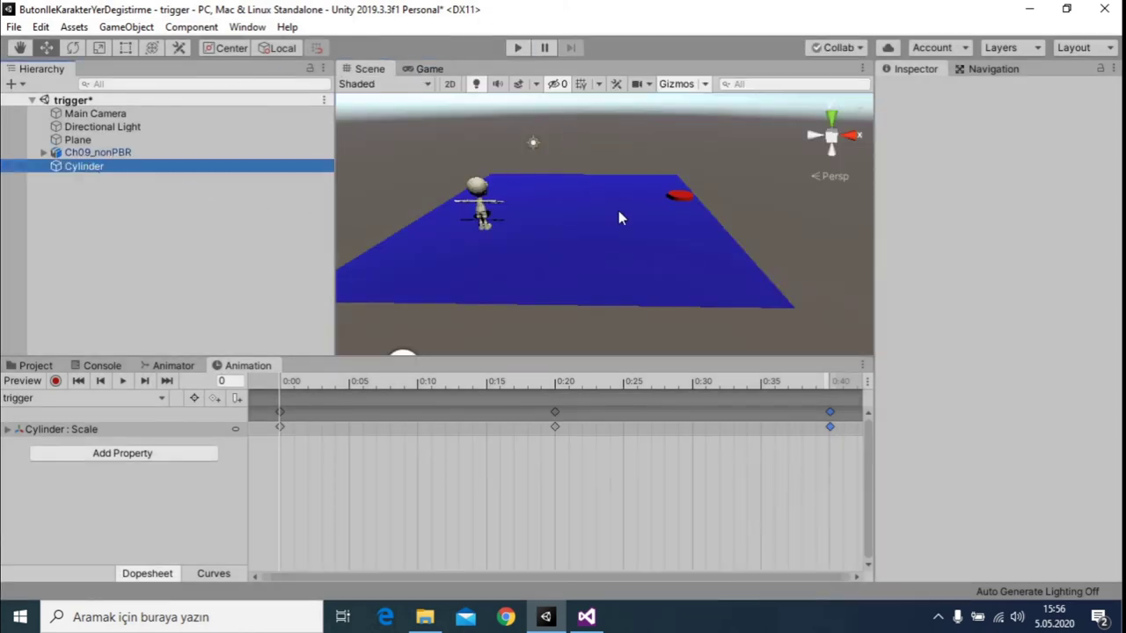
Move the cylinder left to X 4.36
{"action": "key", "text": "f"}
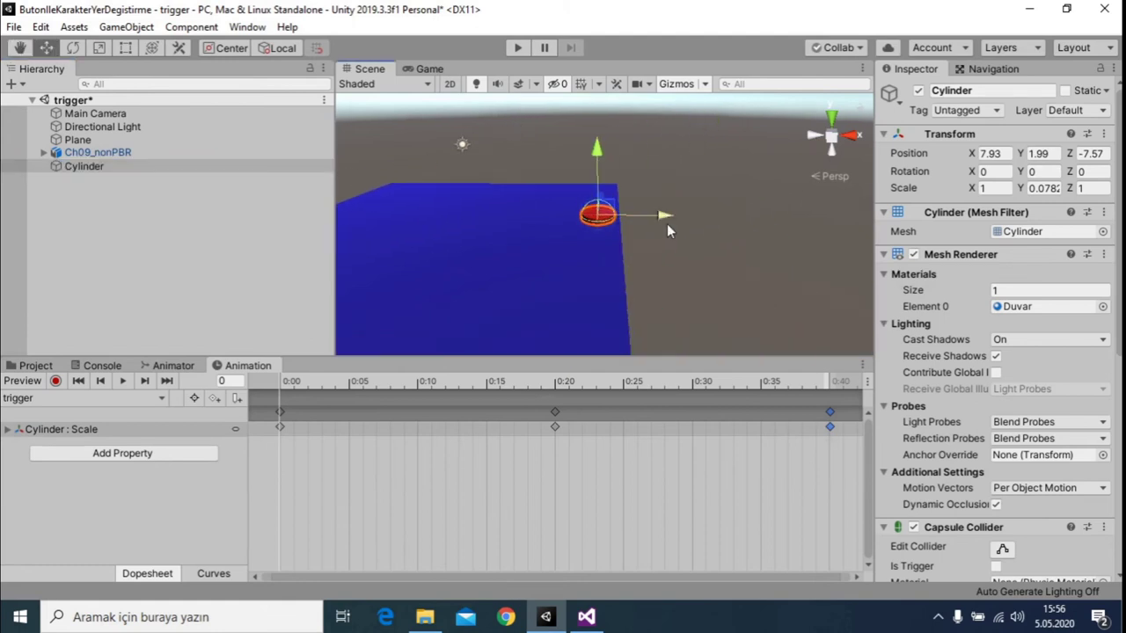
{"action": "left_click_drag", "start_coordinate": [667, 230], "coordinate": [536, 222]}
{"action": "key", "text": "f"}
{"action": "mouse_move", "coordinate": [637, 244]}
{"action": "left_mouse_down", "text": "alt"}
{"action": "mouse_move", "coordinate": [677, 222]}
{"action": "mouse_move", "coordinate": [566, 220]}
{"action": "left_mouse_up", "text": "alt"}
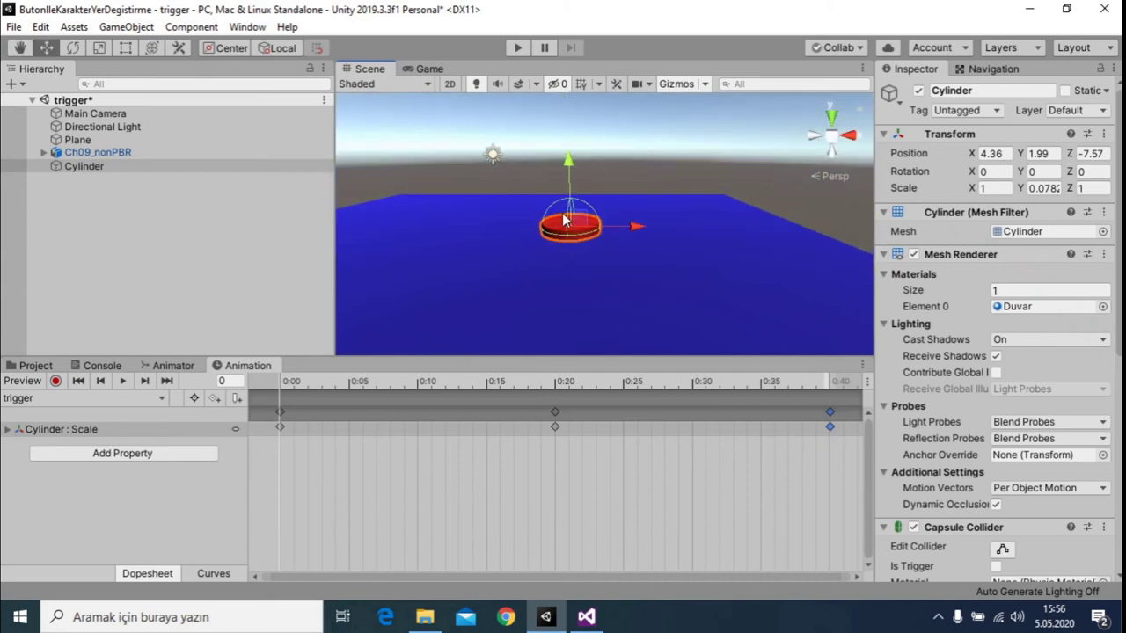
{"action": "left_click_drag", "start_coordinate": [640, 234], "coordinate": [655, 236], "text": "alt"}
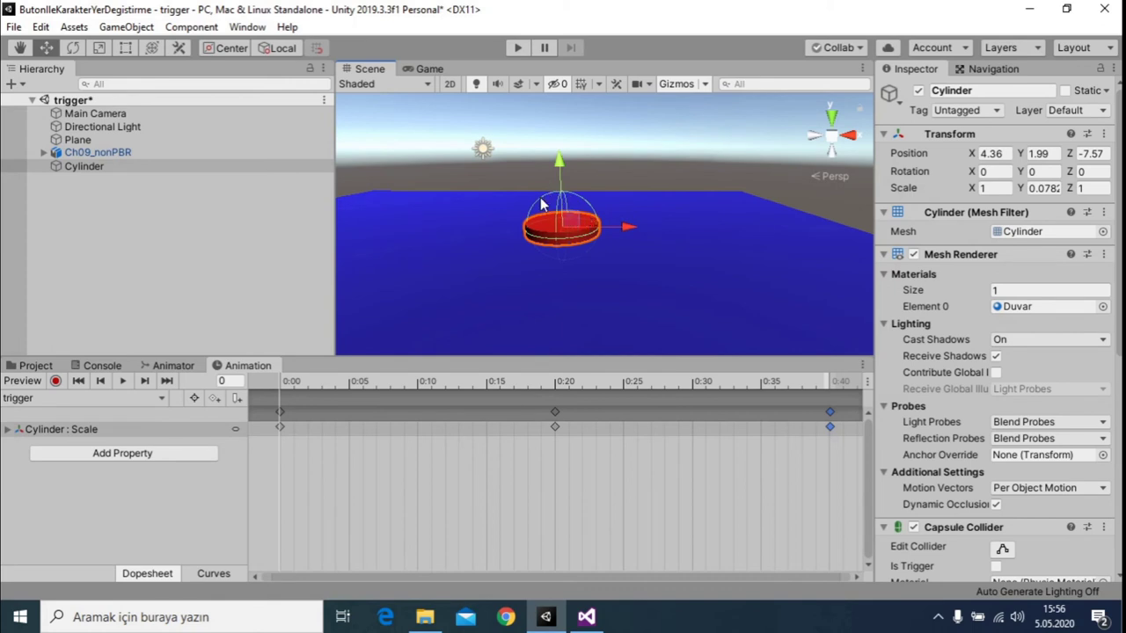
Shrink the capsule collider's radius to fit the pad, then start a test run
{"action": "left_click", "coordinate": [1002, 549]}
{"action": "left_click_drag", "start_coordinate": [555, 249], "coordinate": [569, 244]}
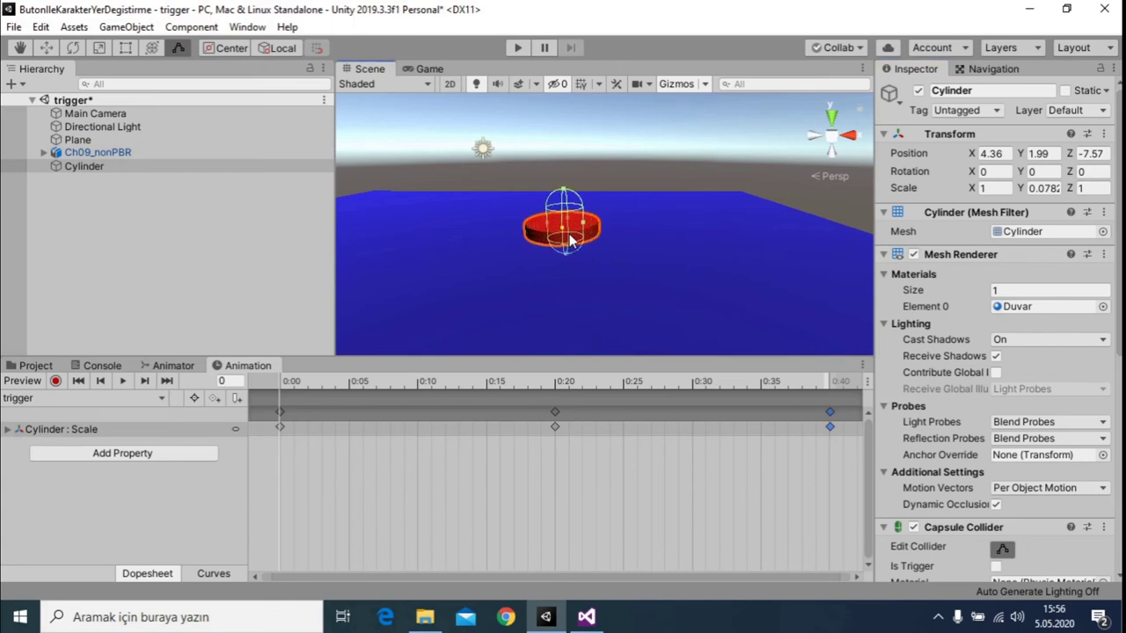
{"action": "middle_click_drag", "start_coordinate": [596, 171], "coordinate": [598, 197]}
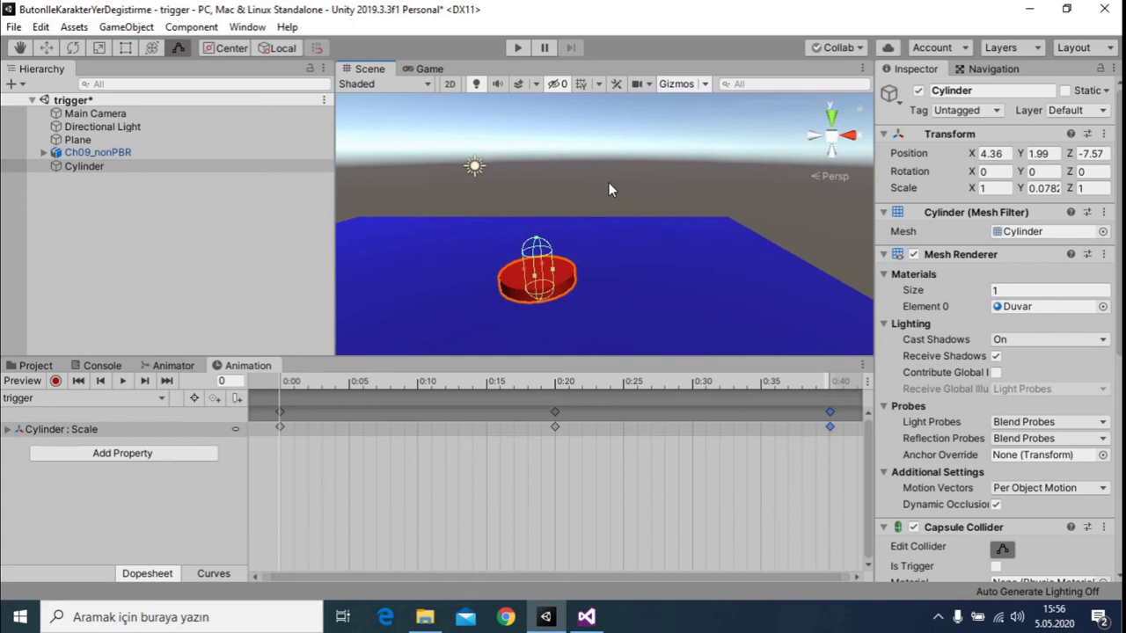
{"action": "left_click_drag", "start_coordinate": [597, 197], "coordinate": [610, 227], "text": "alt"}
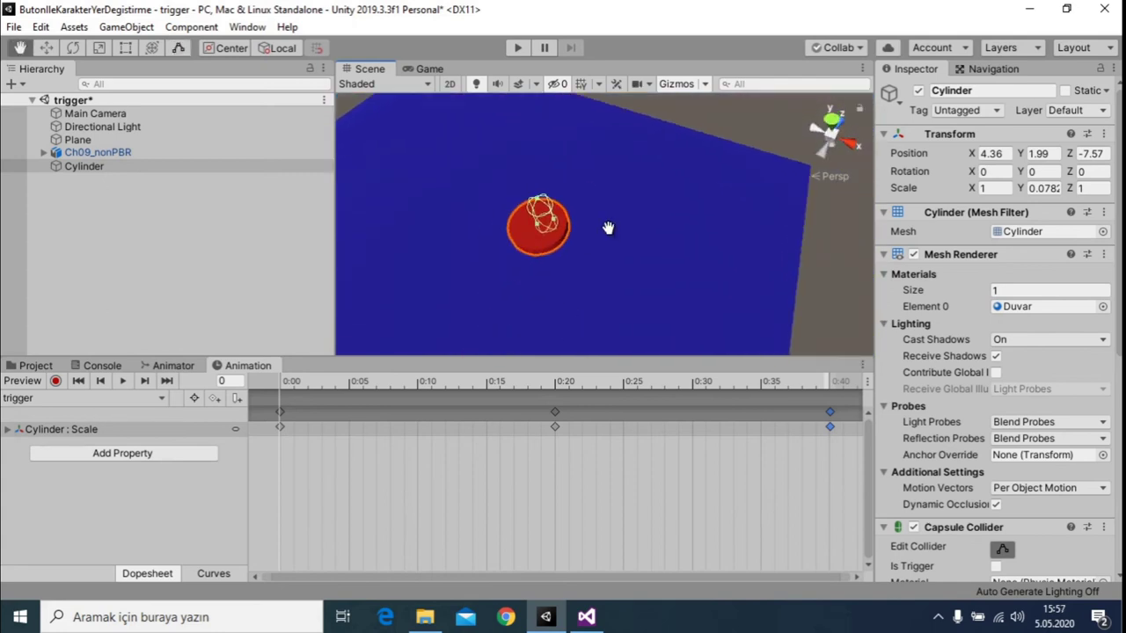
{"action": "middle_click_drag", "start_coordinate": [609, 227], "coordinate": [554, 232]}
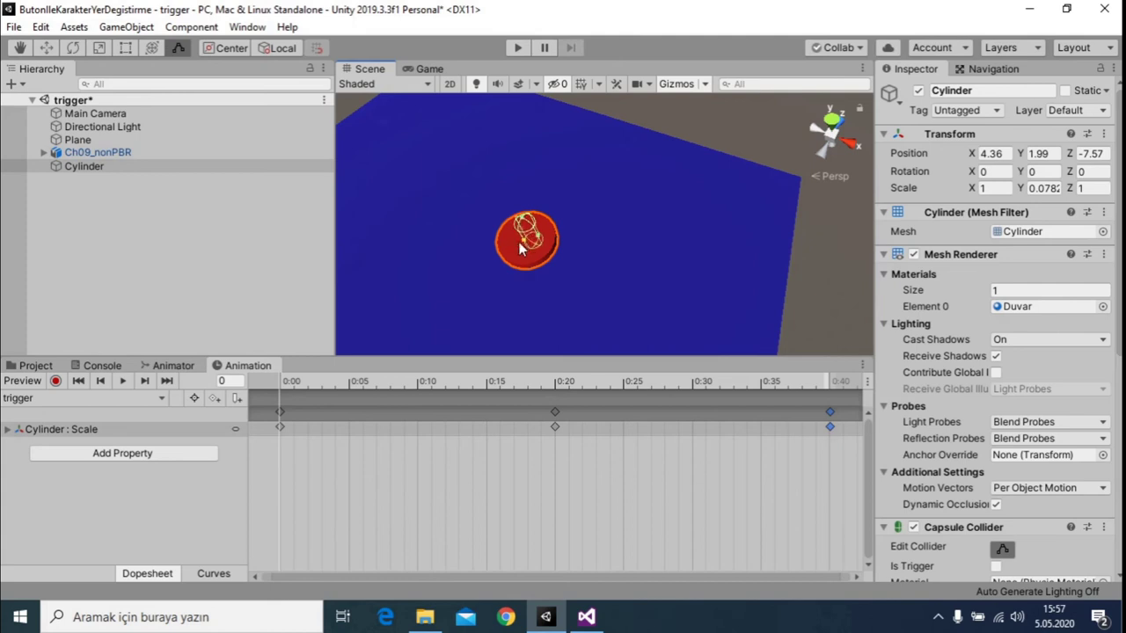
{"action": "mouse_move", "coordinate": [583, 241]}
{"action": "middle_mouse_down"}
{"action": "mouse_move", "coordinate": [731, 234]}
{"action": "mouse_move", "coordinate": [698, 202]}
{"action": "mouse_move", "coordinate": [684, 269]}
{"action": "mouse_move", "coordinate": [691, 195]}
{"action": "middle_mouse_up"}
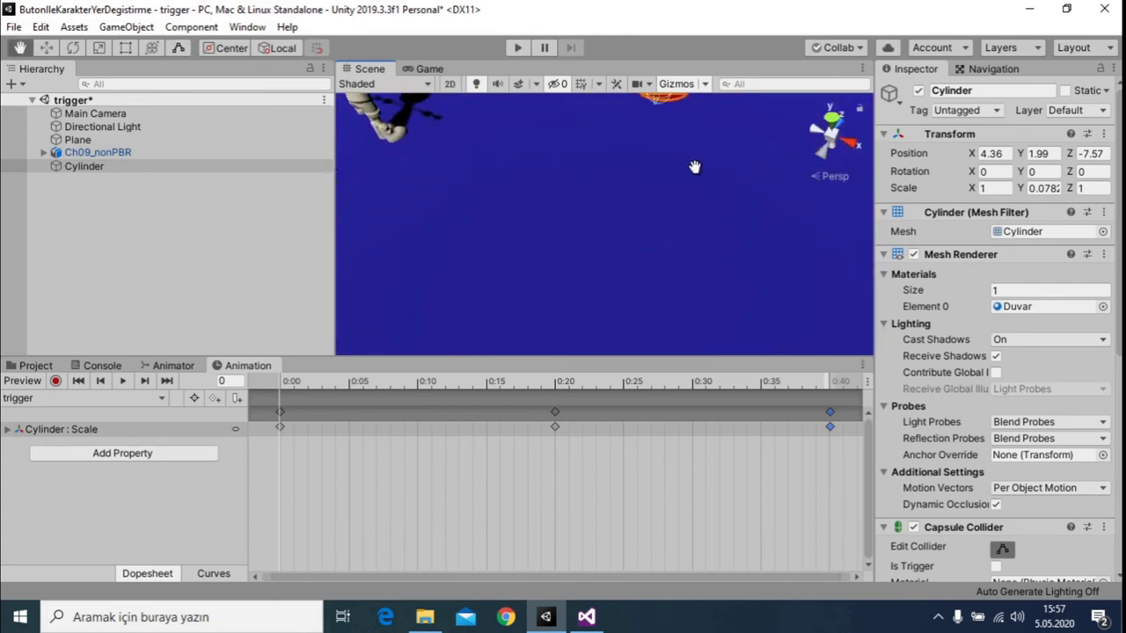
{"action": "mouse_move", "coordinate": [695, 190]}
{"action": "left_mouse_down", "text": "alt"}
{"action": "mouse_move", "coordinate": [669, 242]}
{"action": "mouse_move", "coordinate": [700, 188]}
{"action": "left_mouse_up", "text": "alt"}
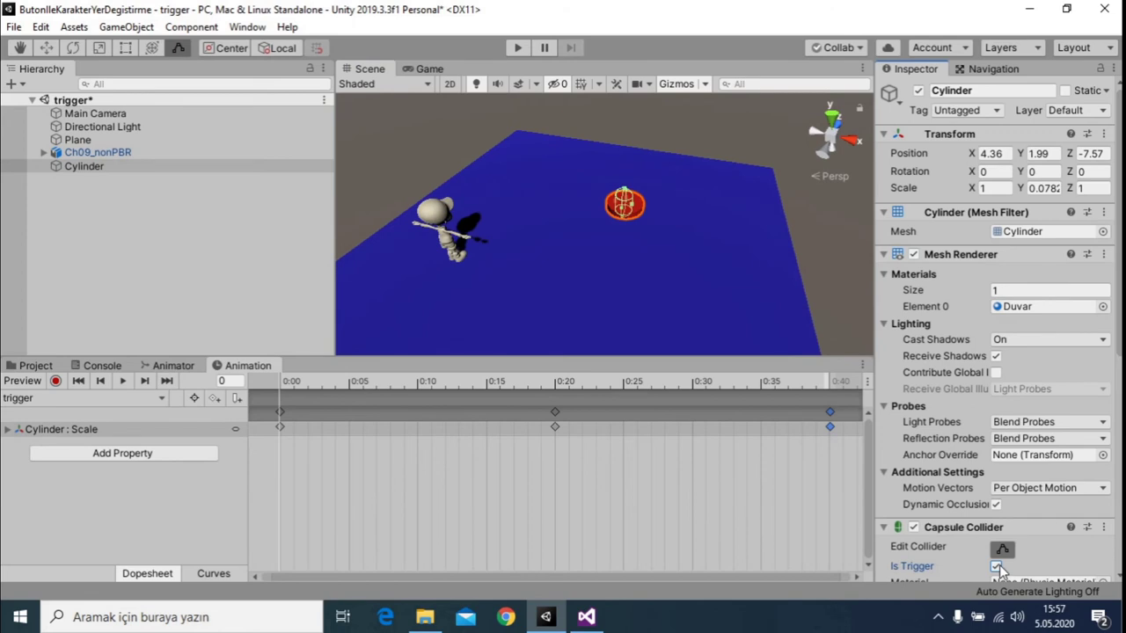
{"action": "left_click", "coordinate": [517, 47]}
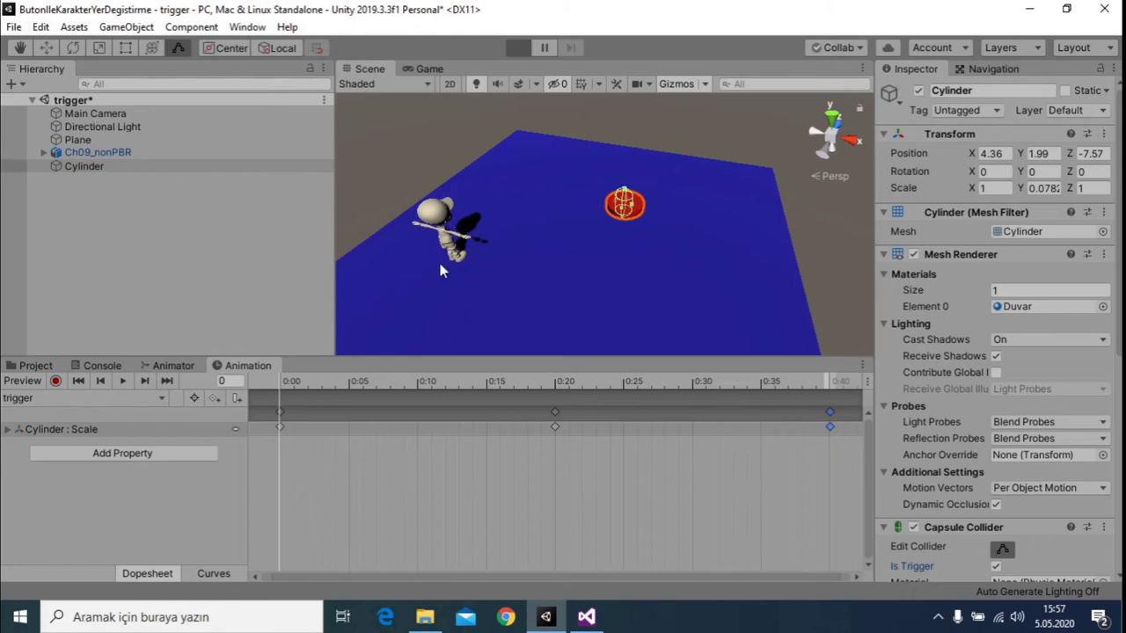
Walk the character onto the pad so it jumps to X 5, Z -14, then stop and frame Main Camera
{"action": "left_click", "coordinate": [563, 256]}
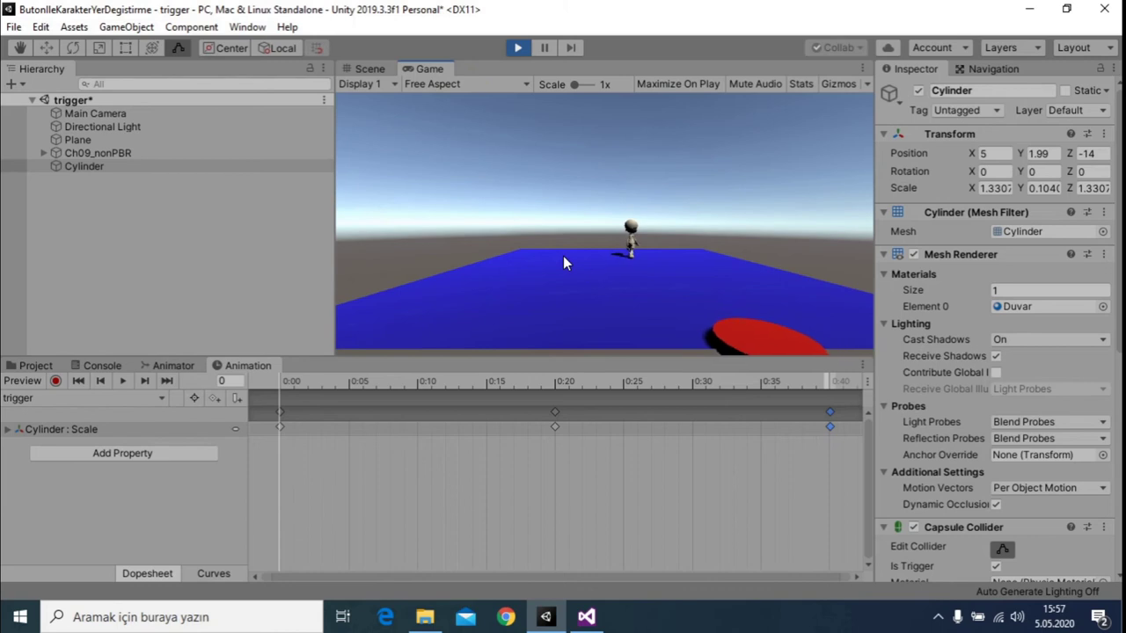
{"action": "left_click", "coordinate": [736, 302]}
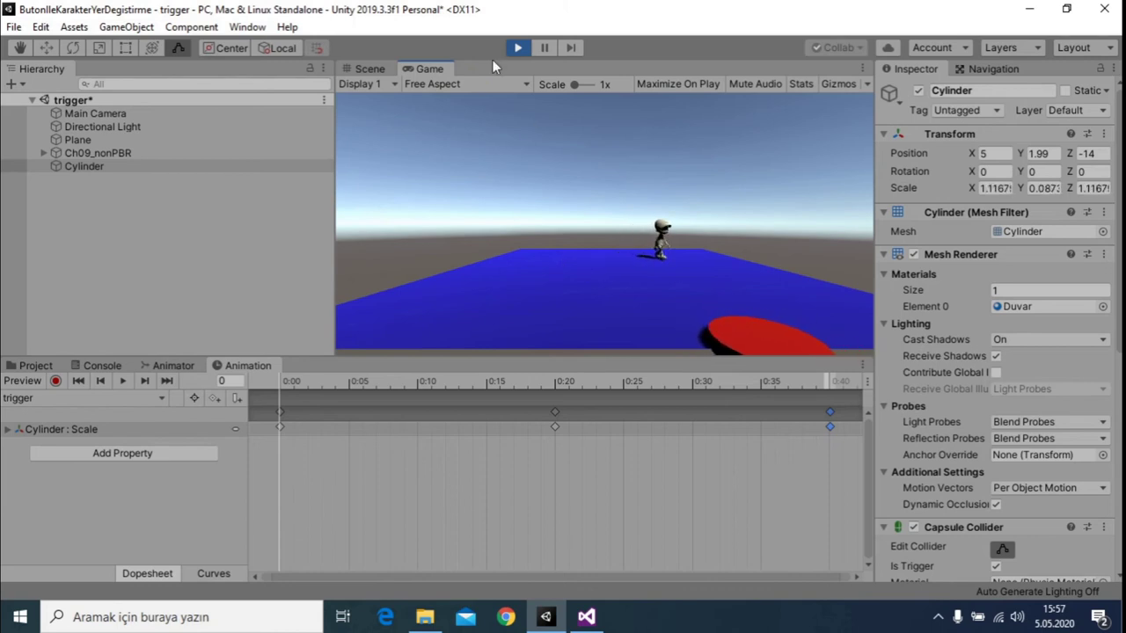
{"action": "left_click", "coordinate": [517, 49]}
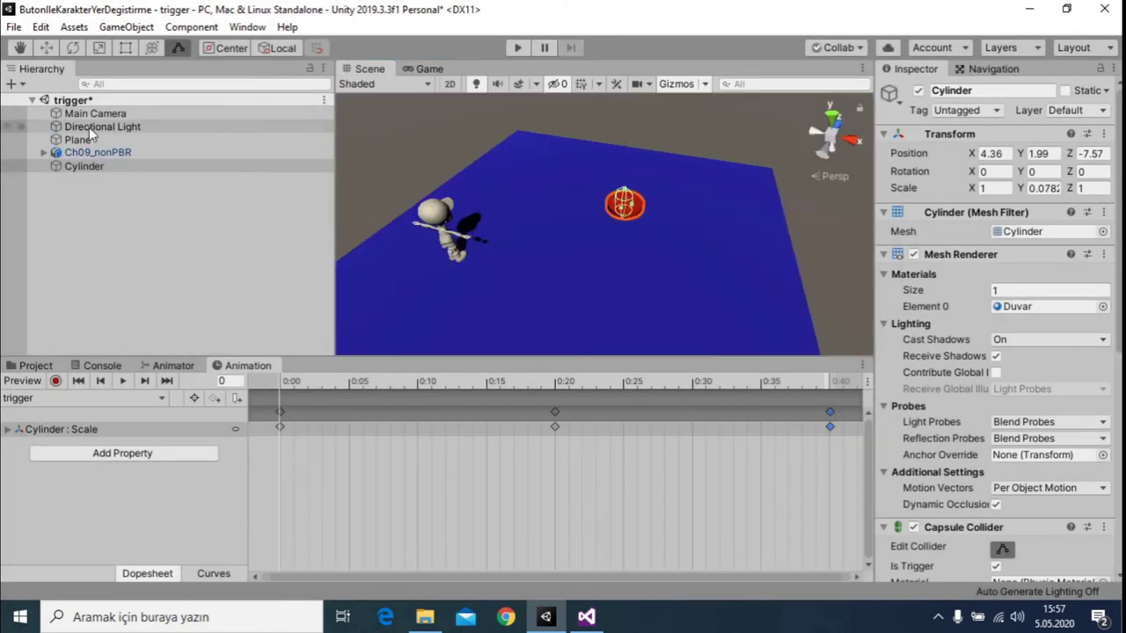
{"action": "left_click", "coordinate": [90, 127]}
{"action": "double_click", "coordinate": [93, 113]}
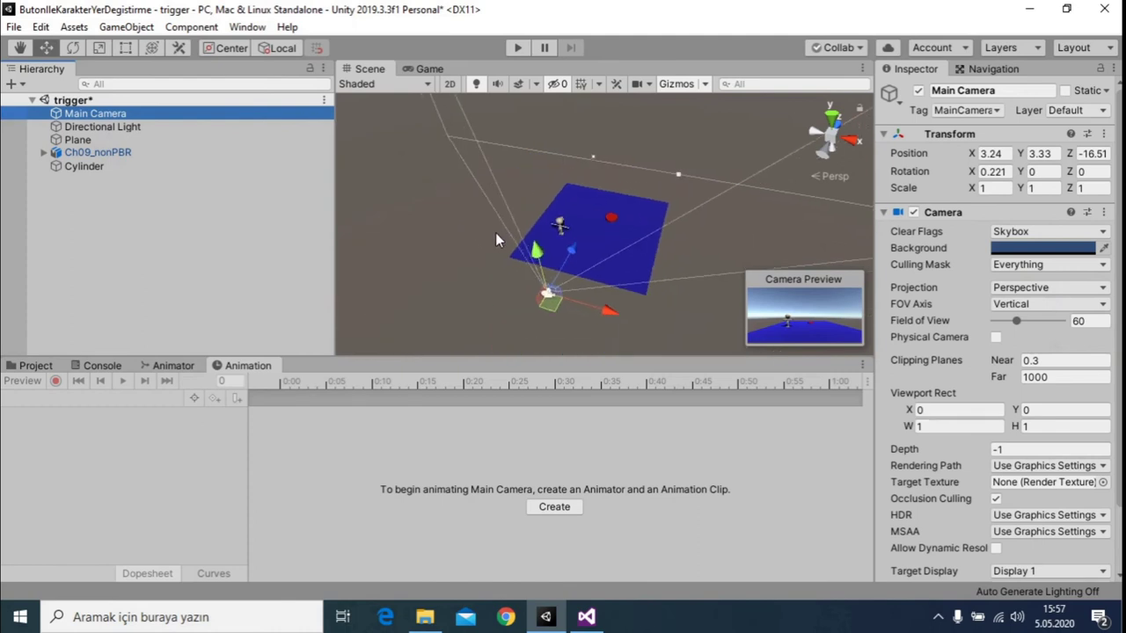
Raise the Main Camera to Y 5.38, tilt it down to 31.218, and run the game
{"action": "left_click_drag", "start_coordinate": [533, 253], "coordinate": [365, 156]}
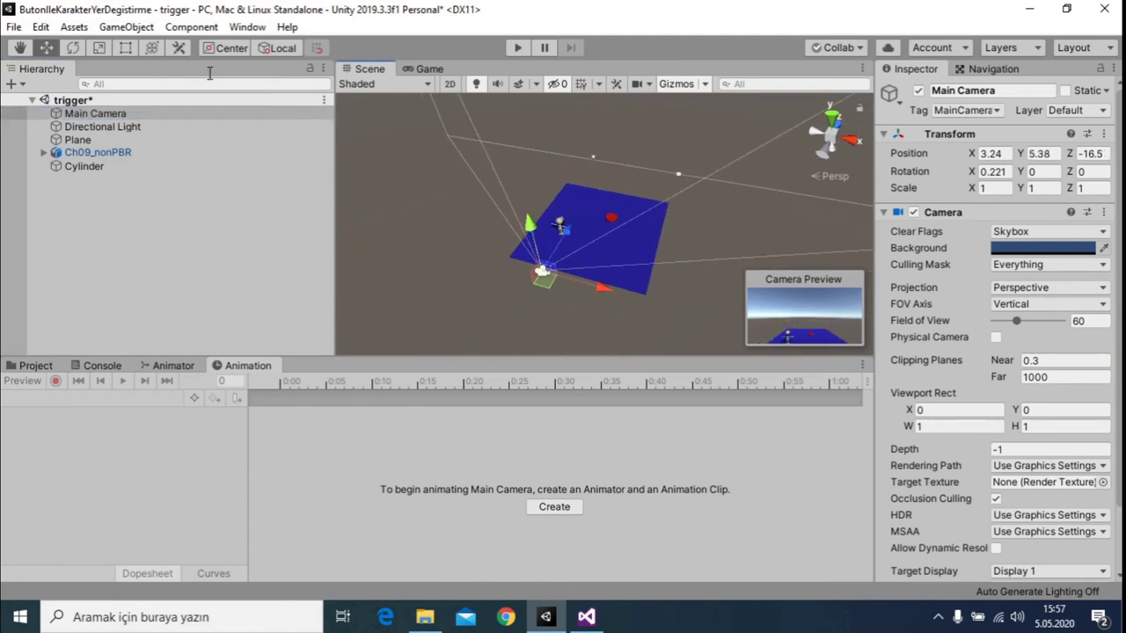
{"action": "left_click", "coordinate": [72, 47]}
{"action": "left_click_drag", "start_coordinate": [540, 220], "coordinate": [566, 170]}
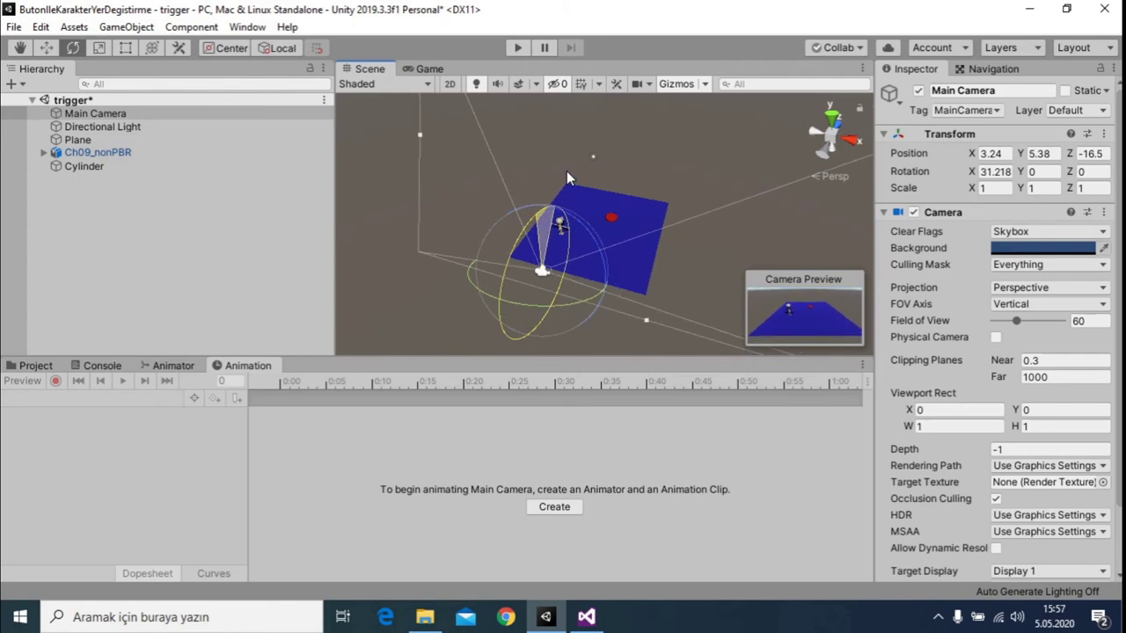
{"action": "left_click", "coordinate": [517, 47]}
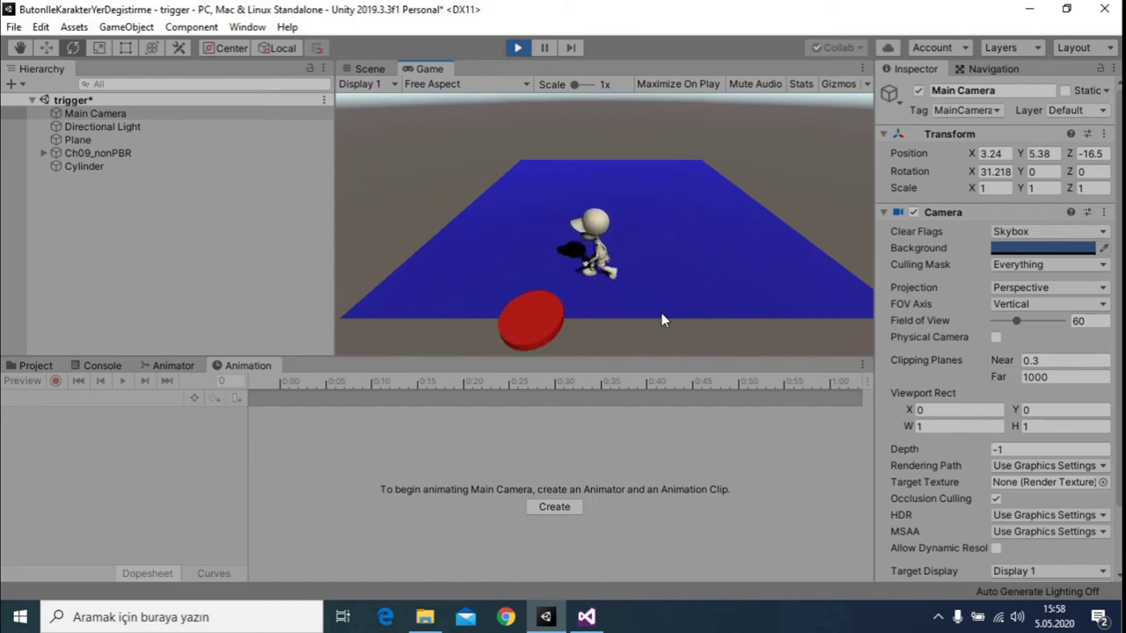
Change the trigger script's Z range to Random.Range(-13, -5) and save it
{"action": "left_click", "coordinate": [585, 616]}
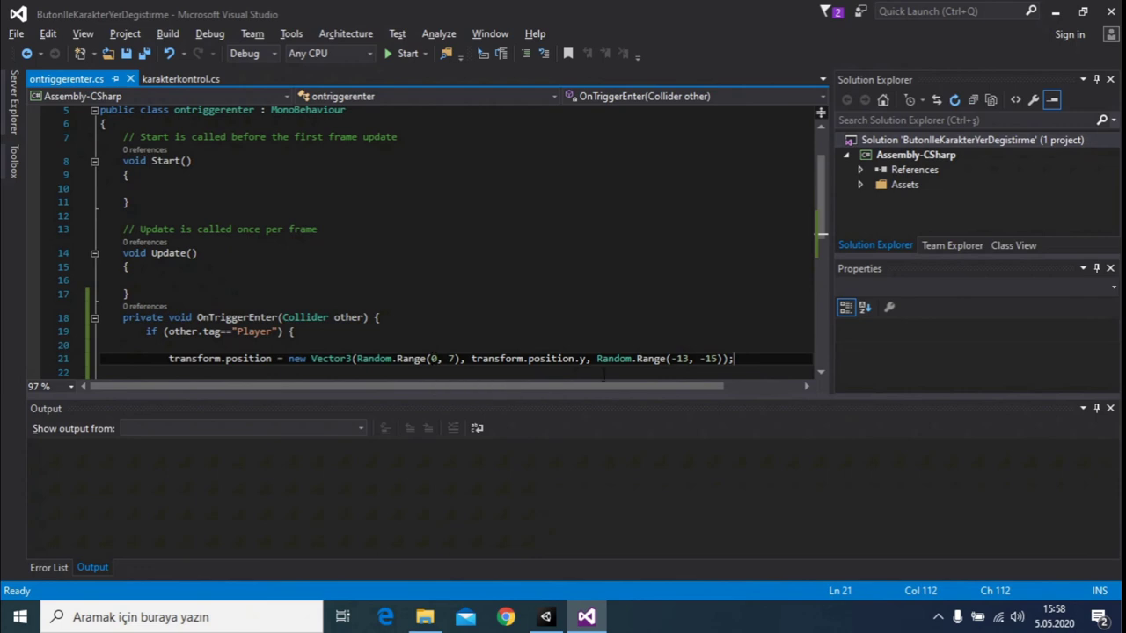
{"action": "left_click", "coordinate": [705, 358]}
{"action": "key", "text": "BackSpace"}
{"action": "key", "text": "ctrl+s"}
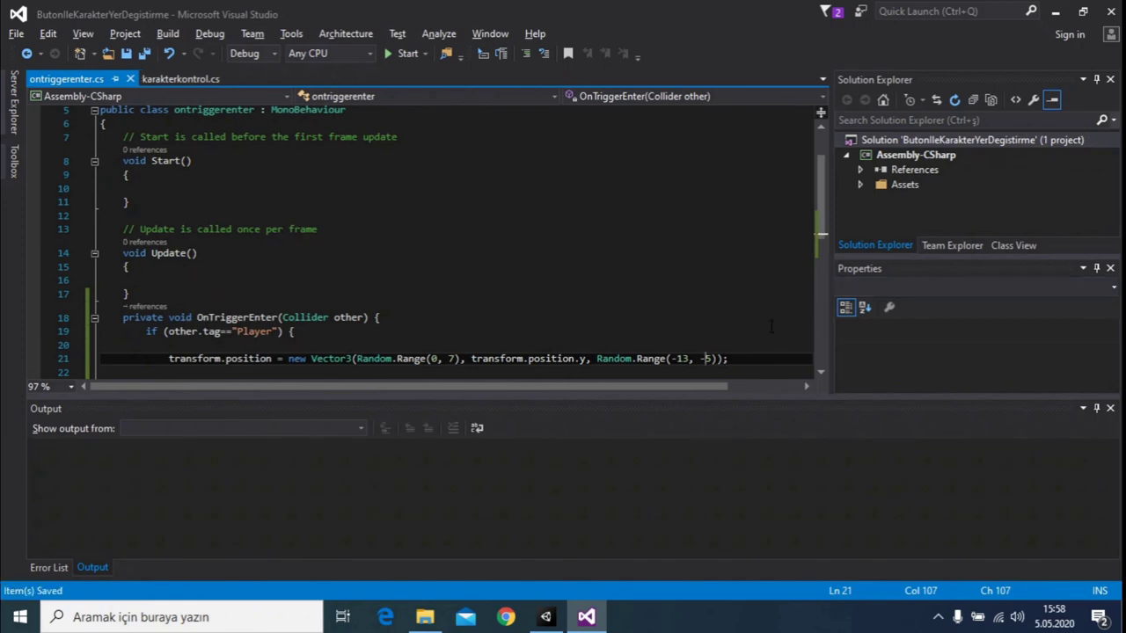
{"action": "key", "text": "alt+Tab"}
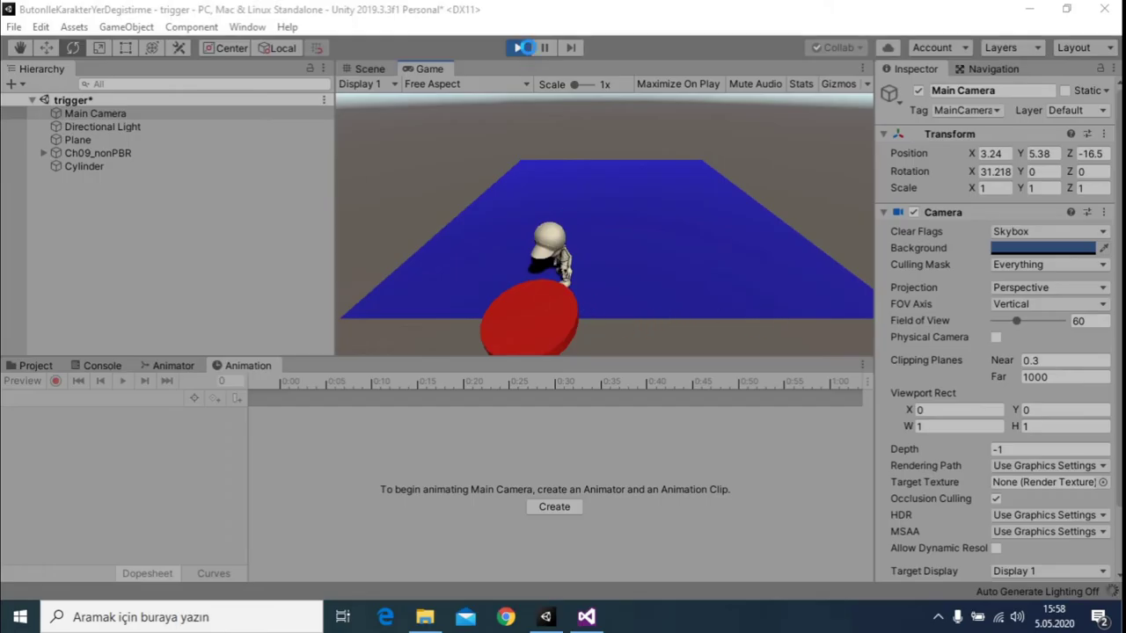
Play the game to see the pad jump within the new Z range, then stop
{"action": "left_click", "coordinate": [520, 48]}
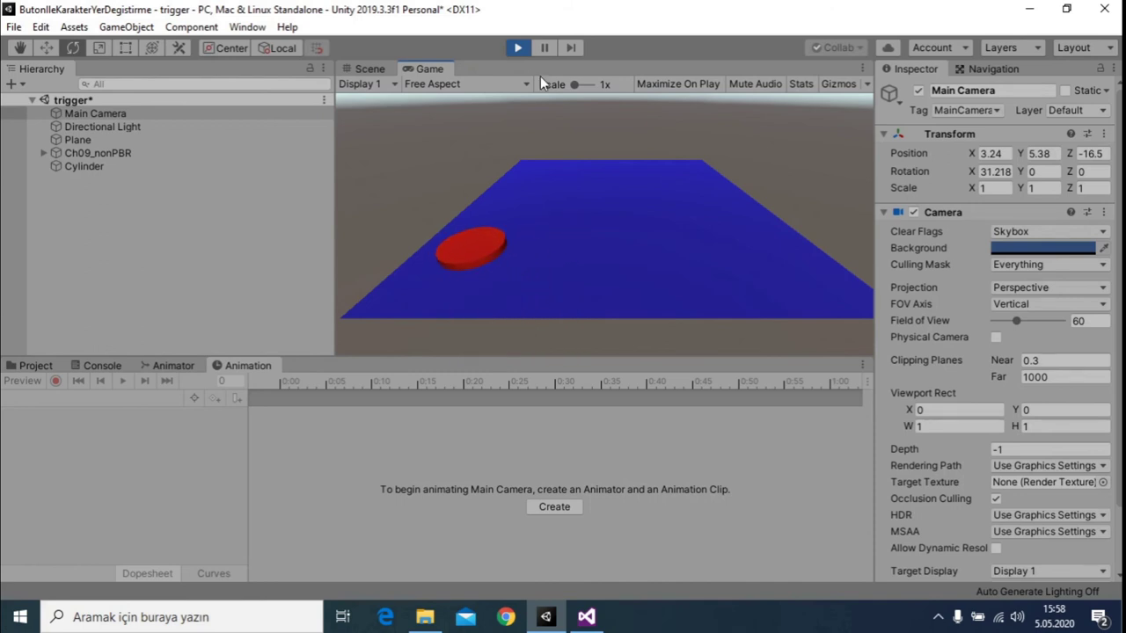
{"action": "left_click", "coordinate": [517, 48]}
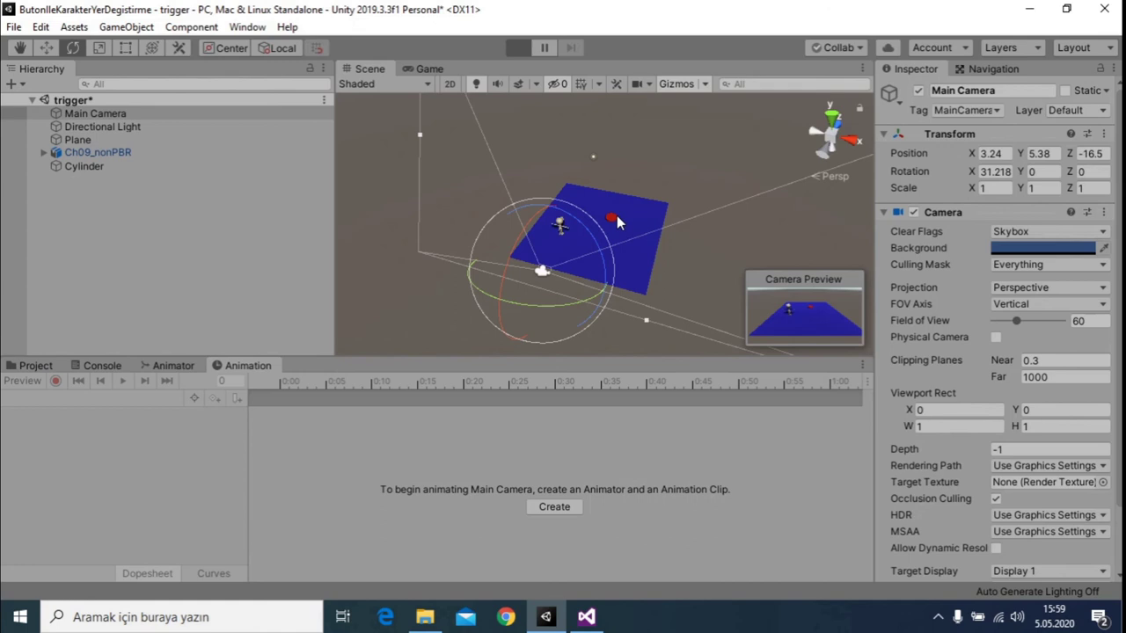
Review the OnTriggerEnter script, retest the pad relocation in Unity, then frame Ch09_nonPBR
{"action": "key", "text": "alt+Tab"}
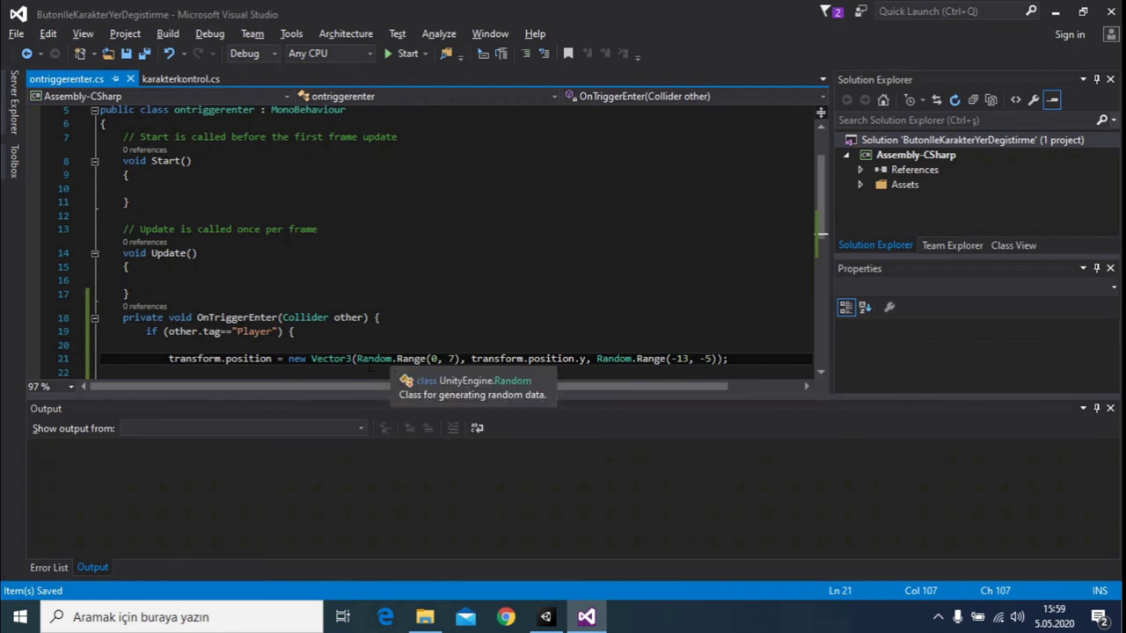
{"action": "left_click", "coordinate": [545, 616]}
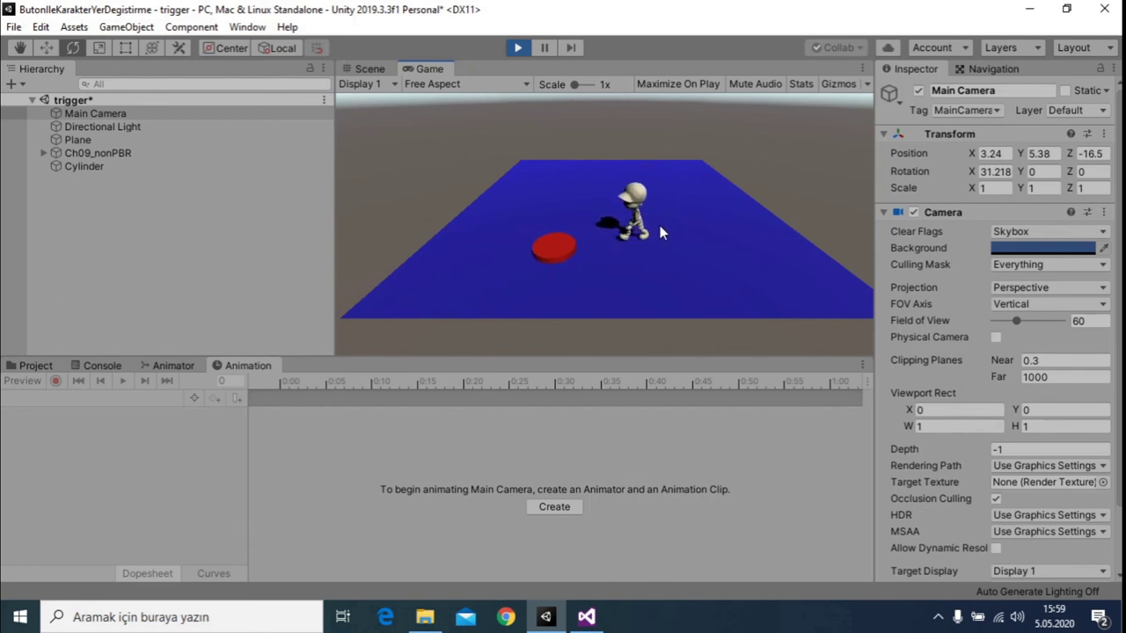
{"action": "left_click", "coordinate": [515, 47]}
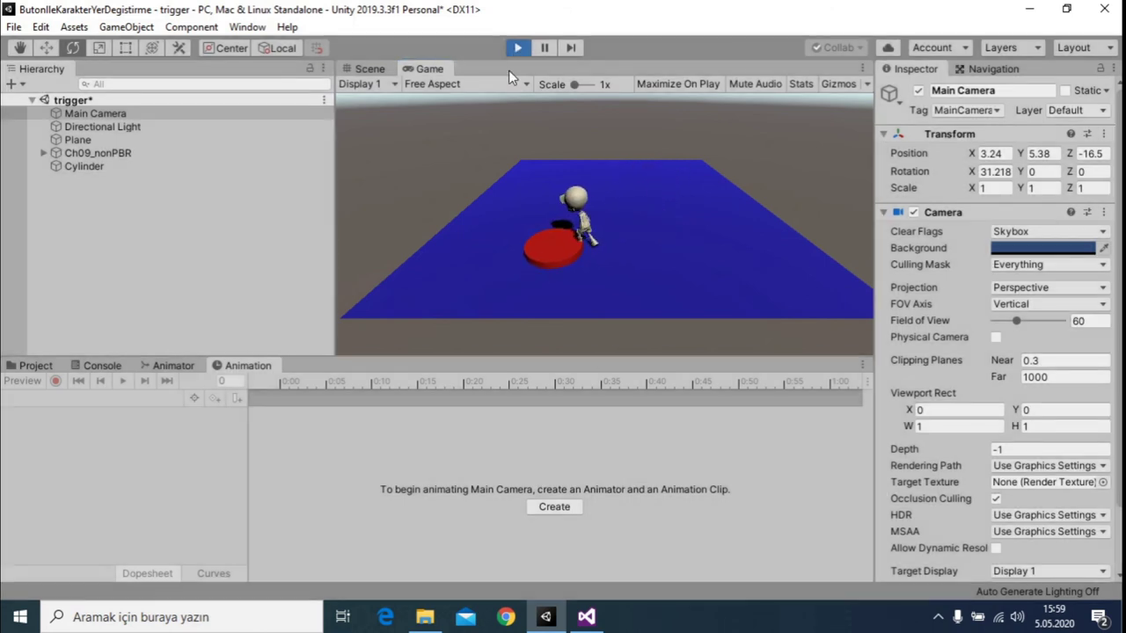
{"action": "double_click", "coordinate": [112, 151]}
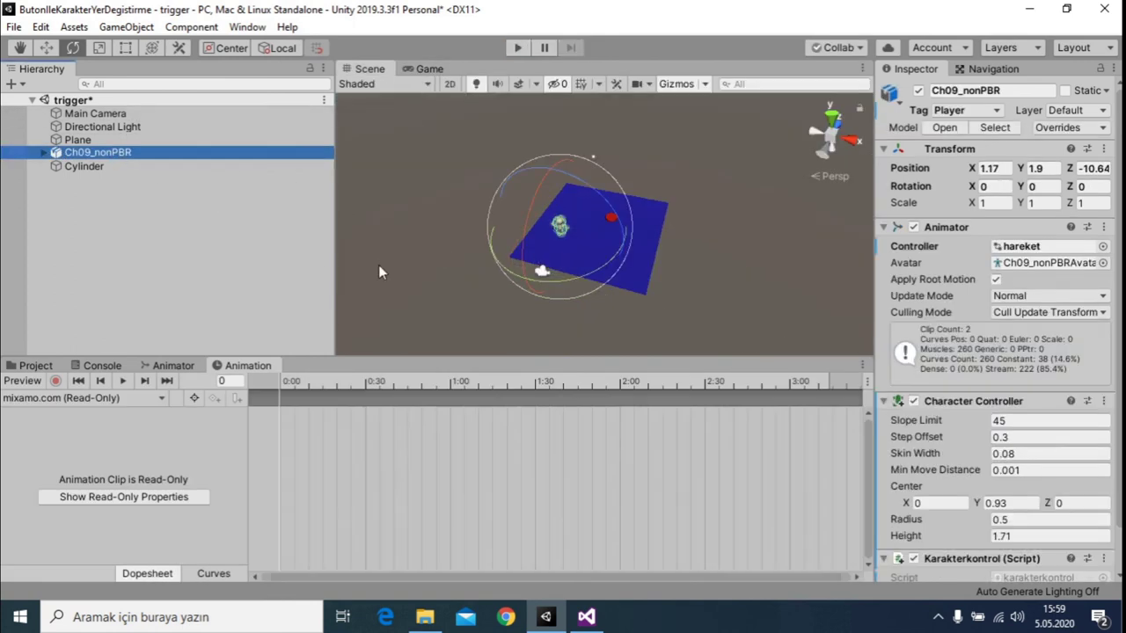
Open the Materials import settings of the Ch09_nonPBR model
{"action": "left_click_drag", "start_coordinate": [483, 233], "coordinate": [739, 208], "text": "alt"}
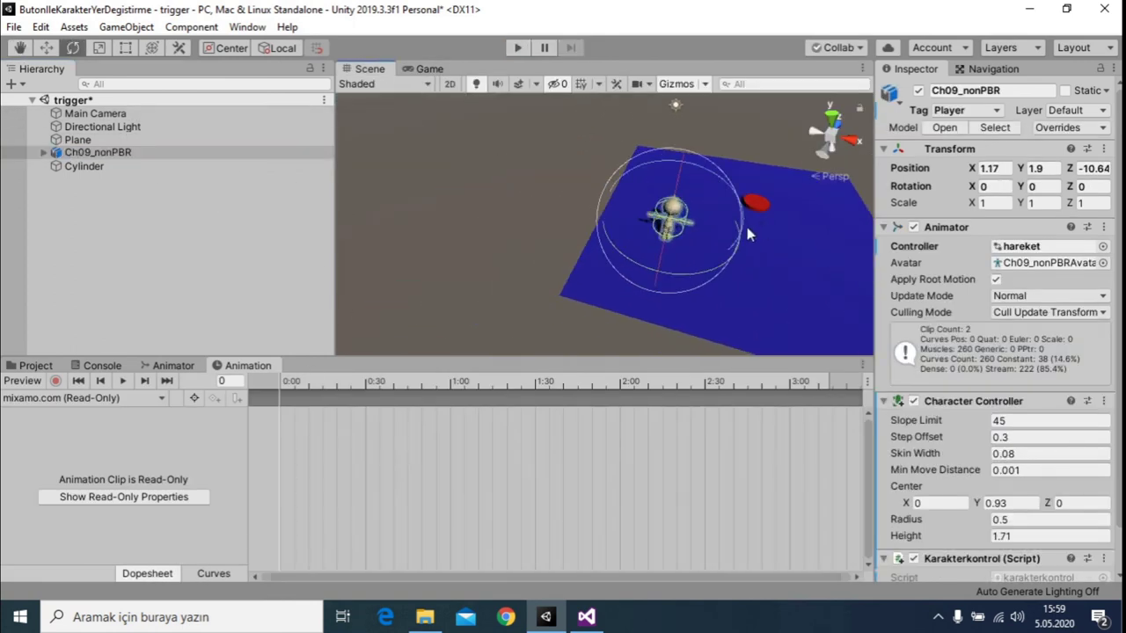
{"action": "left_click_drag", "start_coordinate": [738, 209], "coordinate": [755, 168], "text": "alt"}
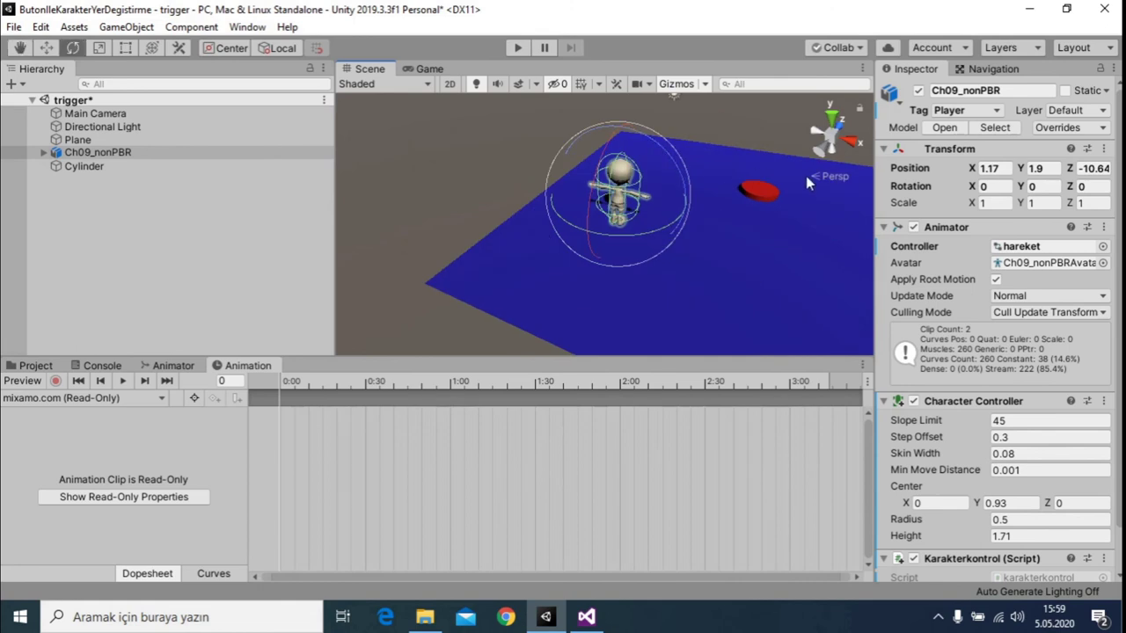
{"action": "left_click", "coordinate": [36, 366]}
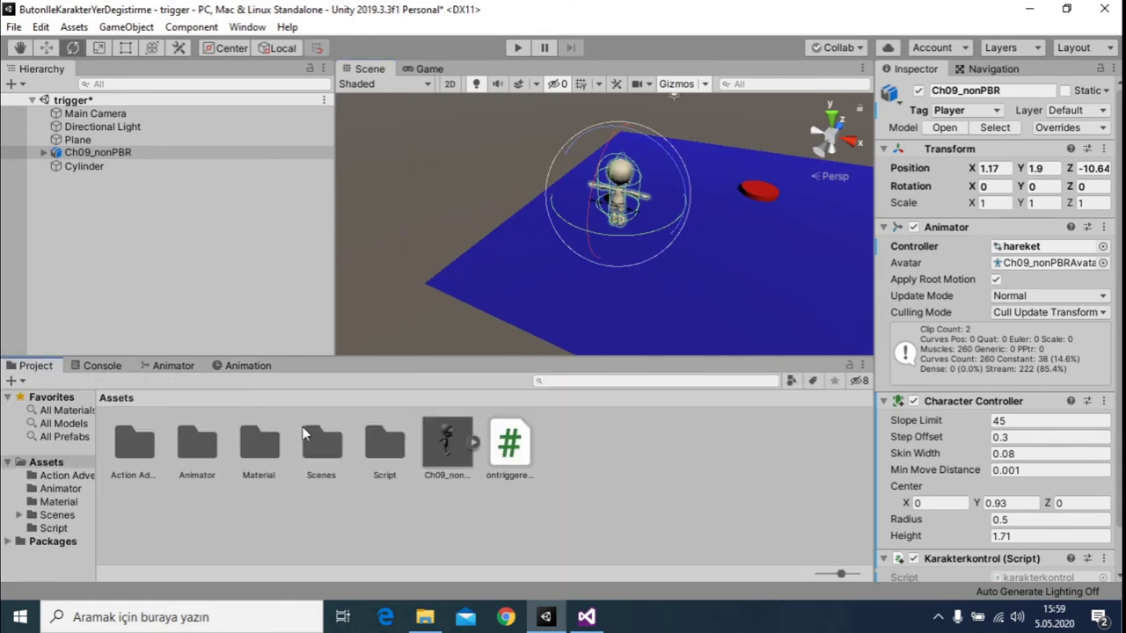
{"action": "left_click", "coordinate": [438, 452]}
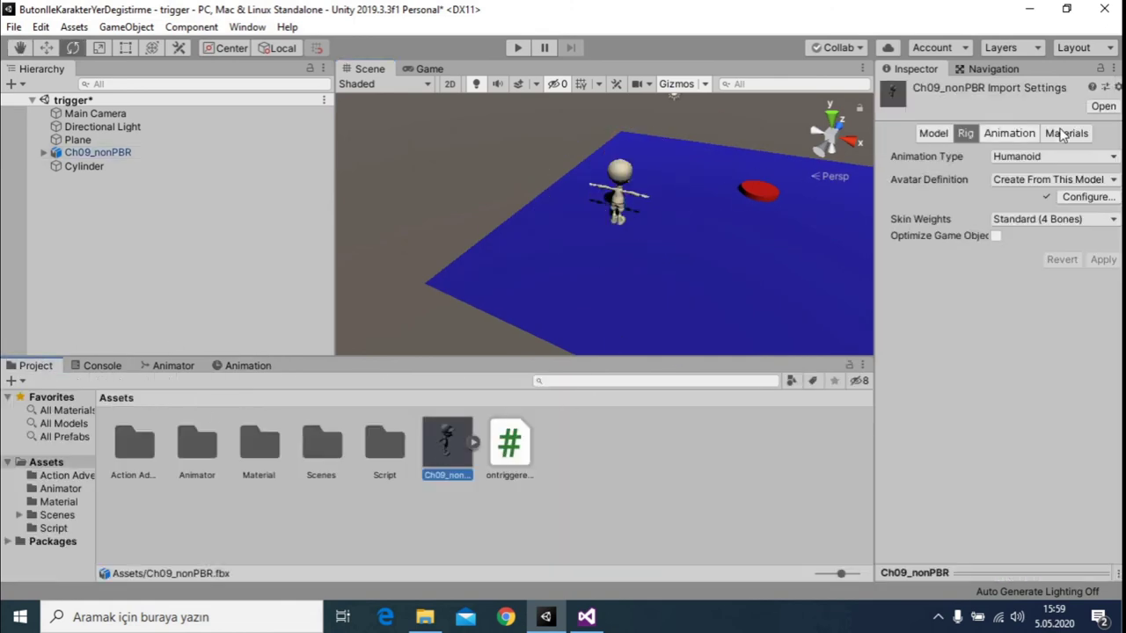
{"action": "left_click", "coordinate": [1068, 133]}
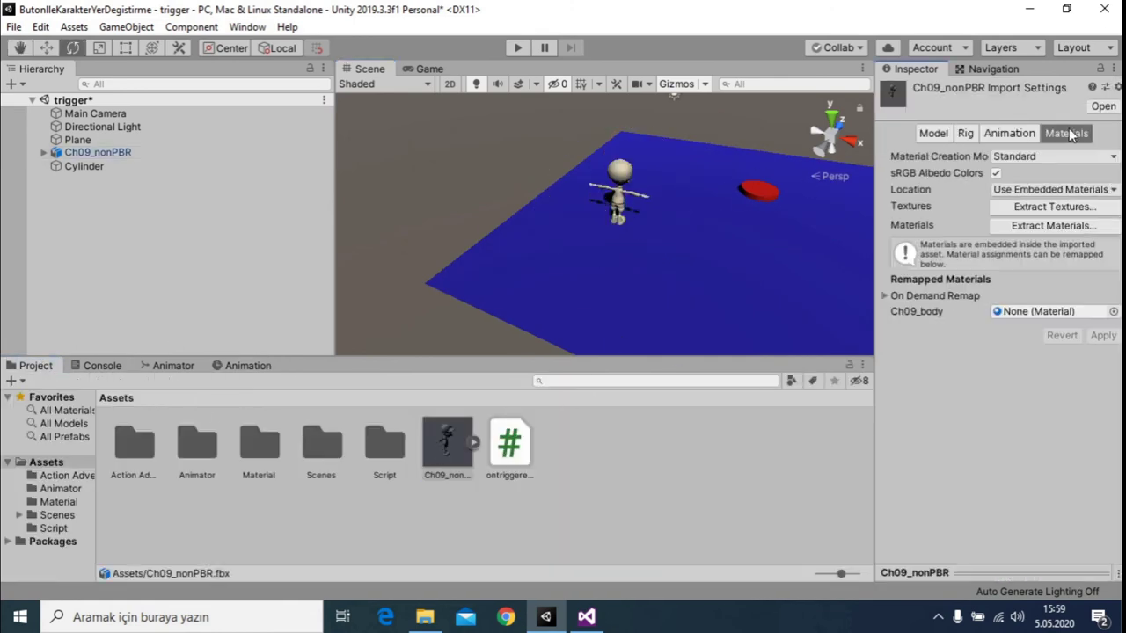
Extract the model's textures into a new Material/textures folder and mark the normal map
{"action": "left_click", "coordinate": [1046, 207]}
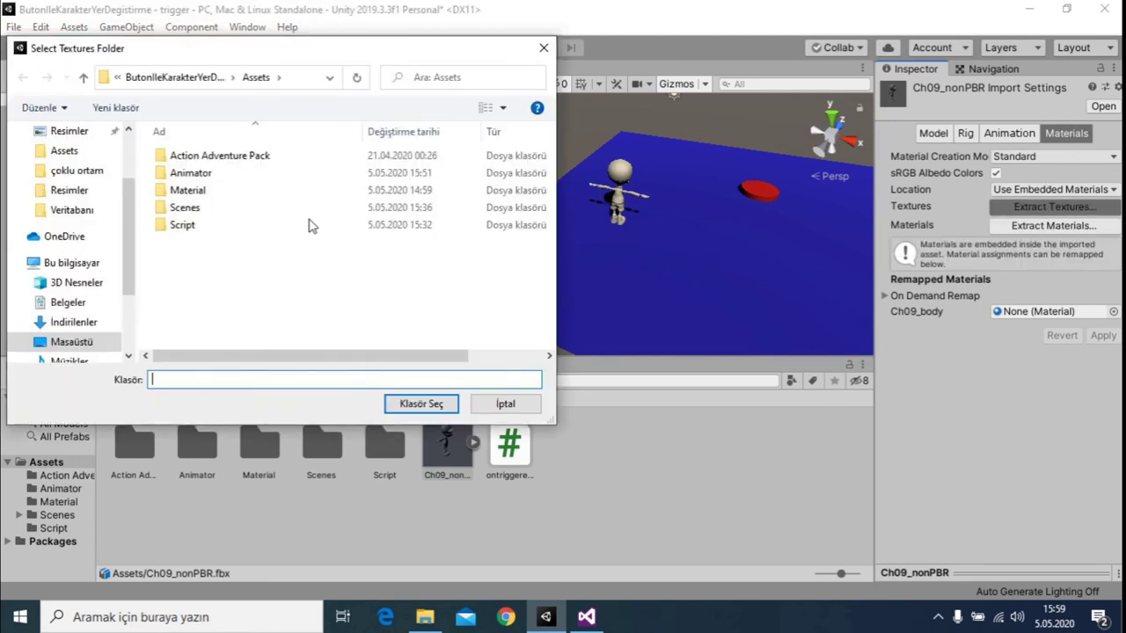
{"action": "double_click", "coordinate": [225, 199]}
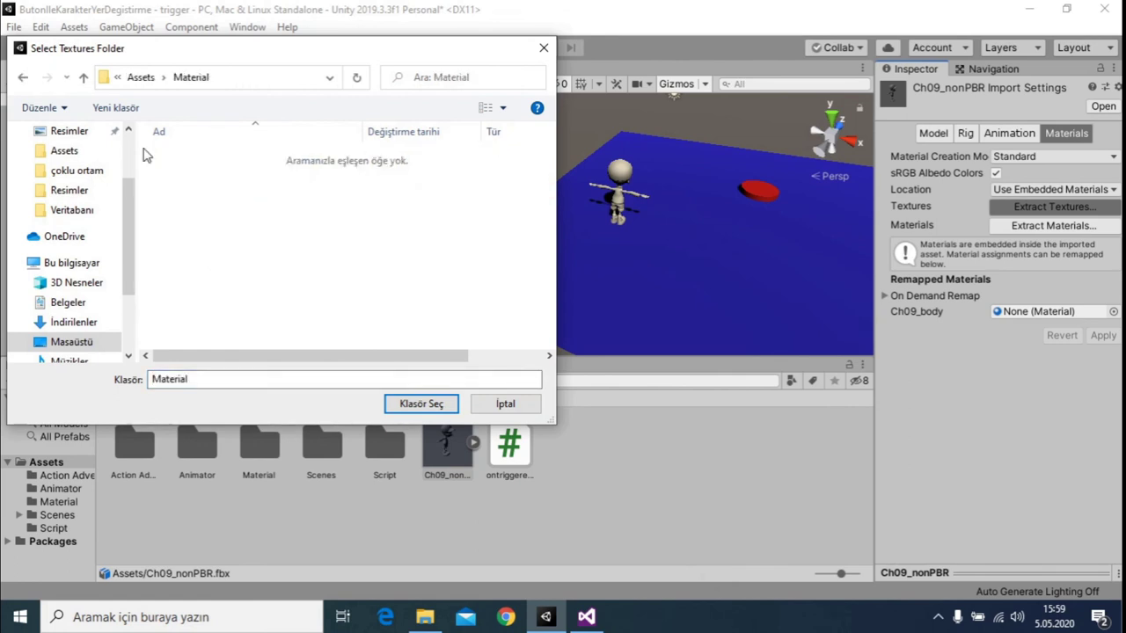
{"action": "type", "text": "textures"}
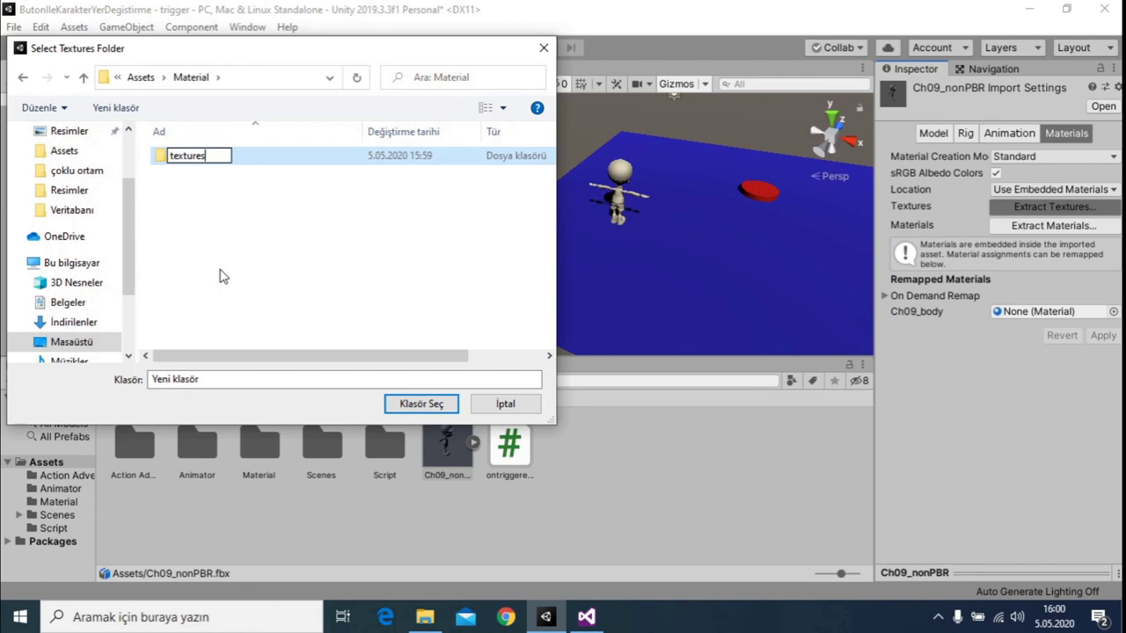
{"action": "key", "text": "Return"}
{"action": "double_click", "coordinate": [256, 158]}
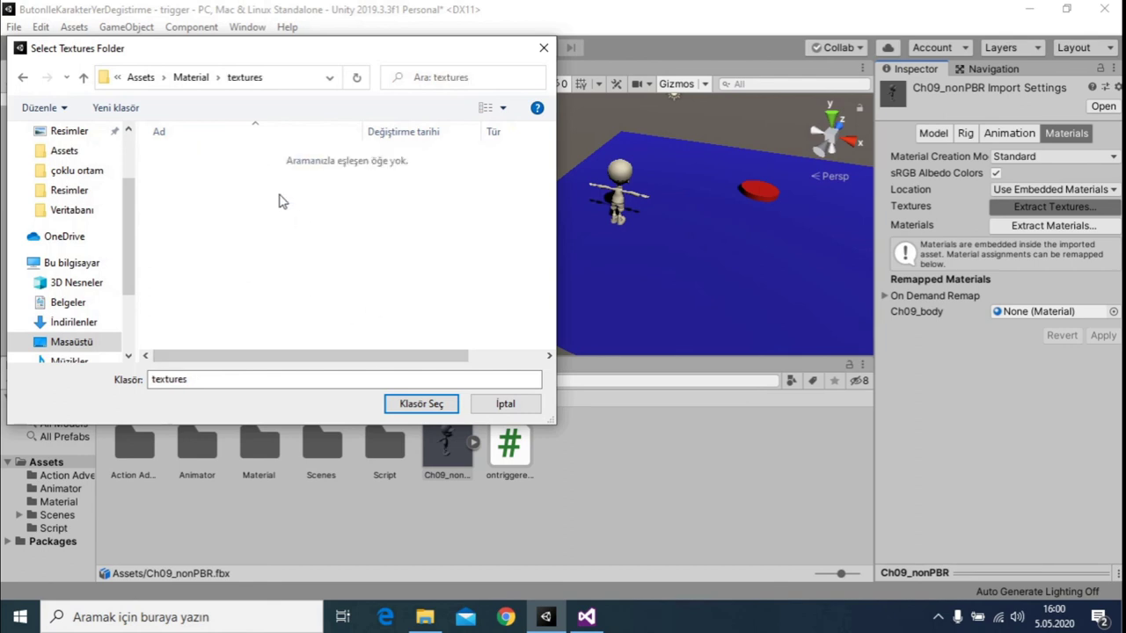
{"action": "left_click", "coordinate": [414, 403]}
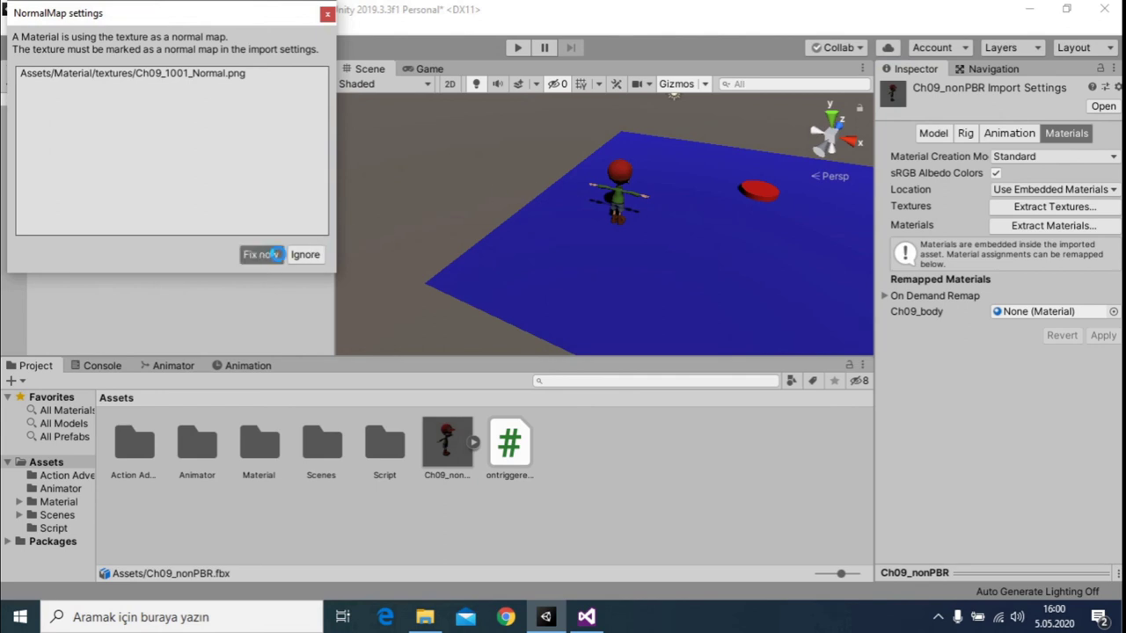
{"action": "left_click", "coordinate": [276, 254]}
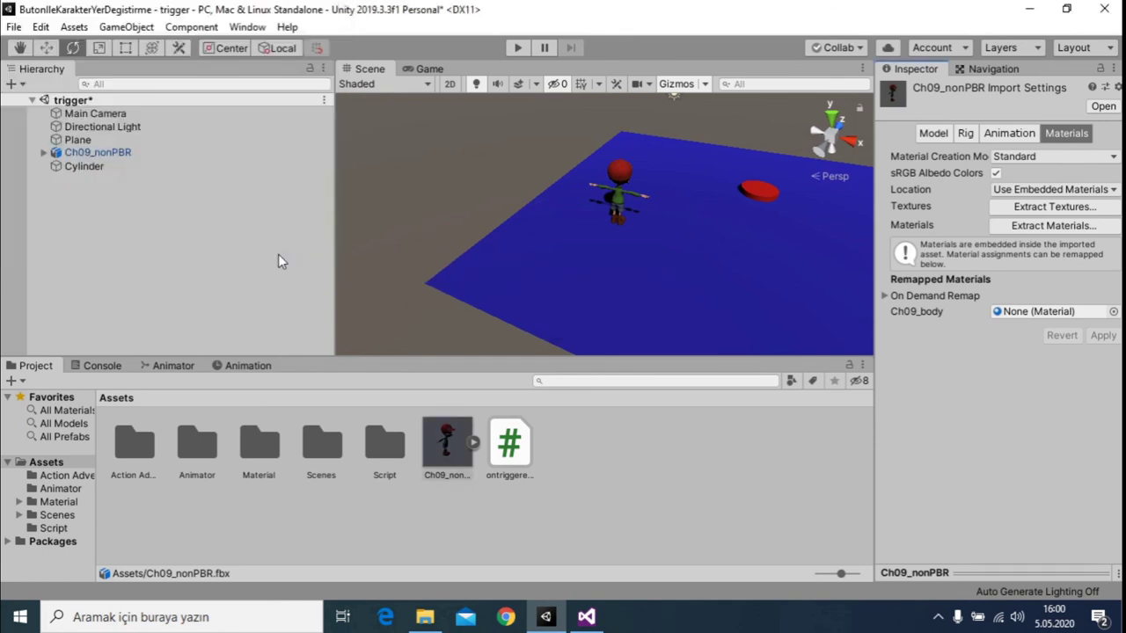
Turn on scene lighting to view the textured character, then run the game
{"action": "scroll", "coordinate": [390, 252], "scroll_direction": "up", "scroll_amount": 3}
{"action": "middle_click_drag", "start_coordinate": [472, 259], "coordinate": [555, 222]}
{"action": "mouse_move", "coordinate": [555, 222]}
{"action": "left_mouse_down", "text": "alt"}
{"action": "mouse_move", "coordinate": [532, 213]}
{"action": "mouse_move", "coordinate": [822, 138]}
{"action": "mouse_move", "coordinate": [710, 160]}
{"action": "left_mouse_up", "text": "alt"}
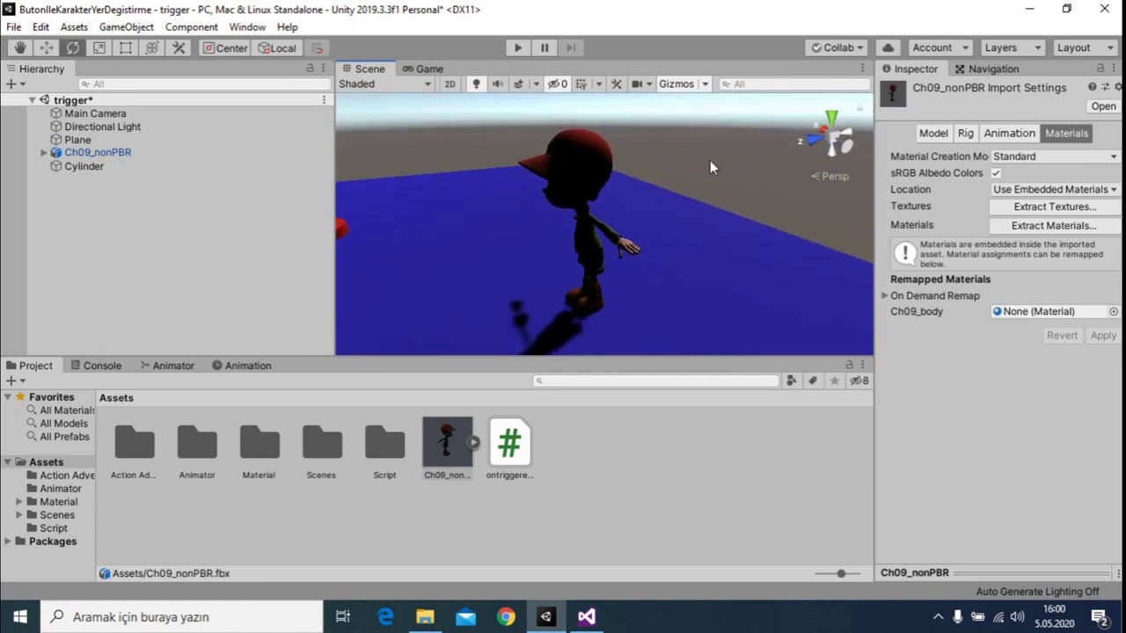
{"action": "left_click", "coordinate": [478, 84]}
{"action": "mouse_move", "coordinate": [648, 156]}
{"action": "left_mouse_down", "text": "alt"}
{"action": "mouse_move", "coordinate": [695, 163]}
{"action": "mouse_move", "coordinate": [588, 194]}
{"action": "mouse_move", "coordinate": [497, 250]}
{"action": "left_mouse_up", "text": "alt"}
{"action": "left_click", "coordinate": [516, 51]}
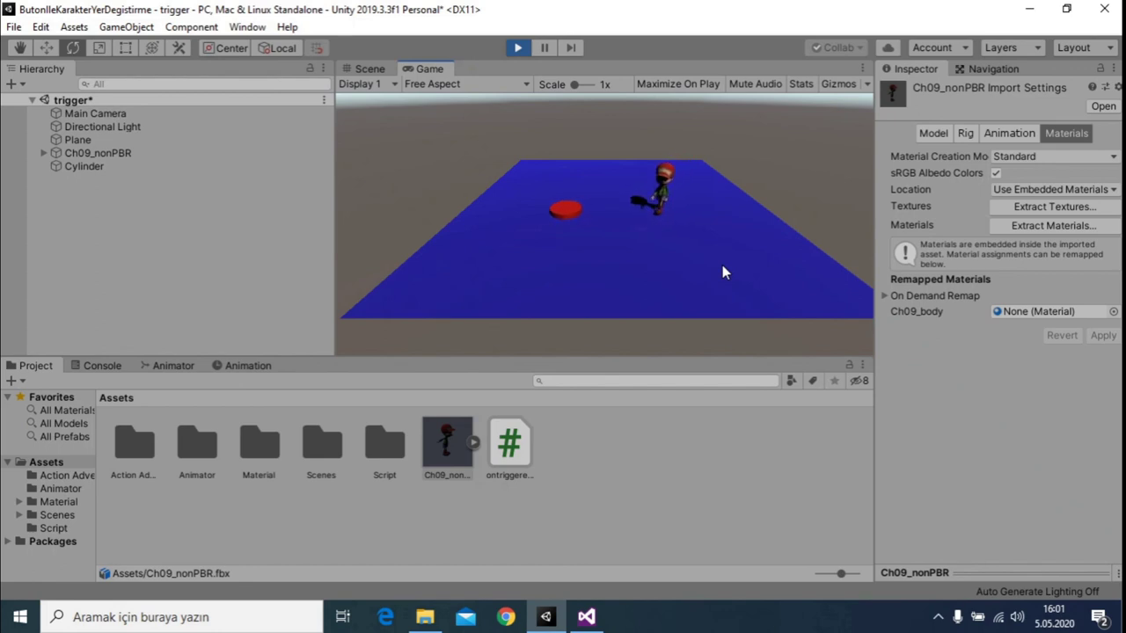
{"action": "mouse_move", "coordinate": [587, 617]}
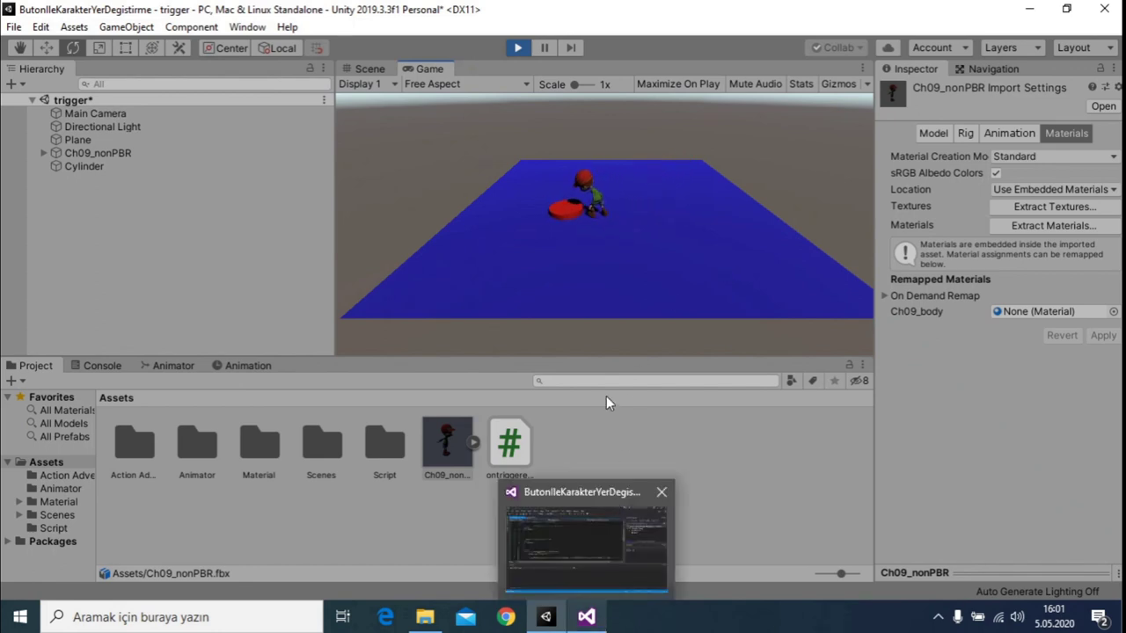